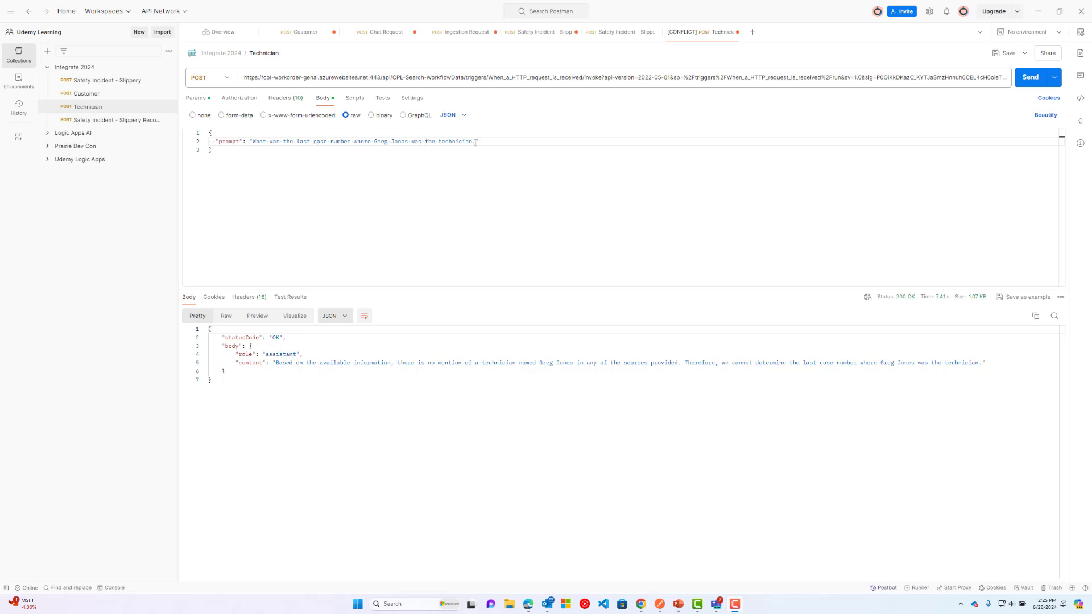
Resend the technician question in Postman twice, then bring up the chatbot demo in Chrome.
left_click(1031, 78)
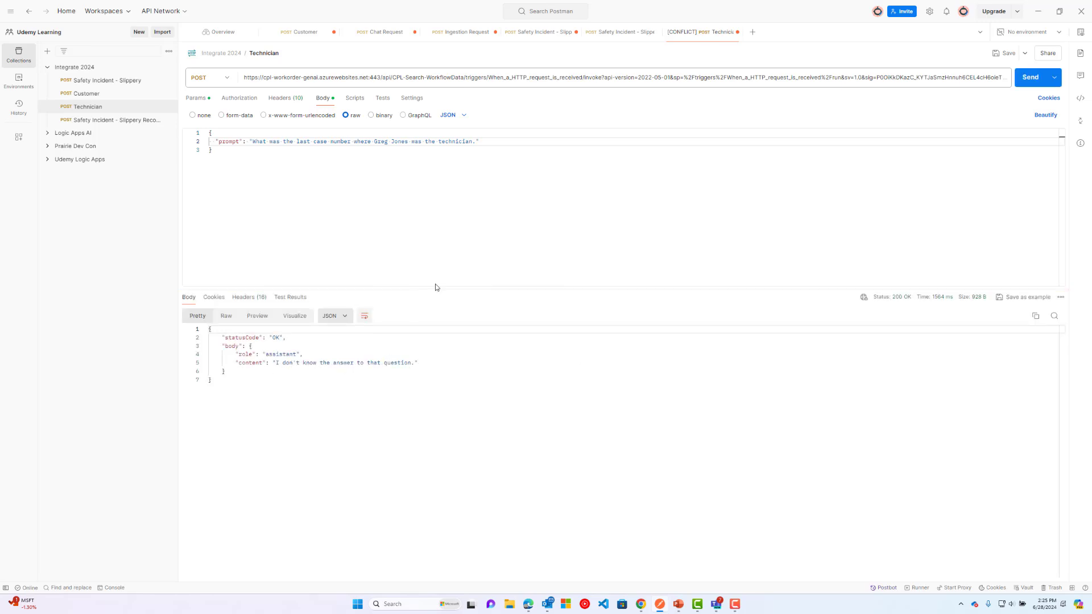
left_click(1029, 77)
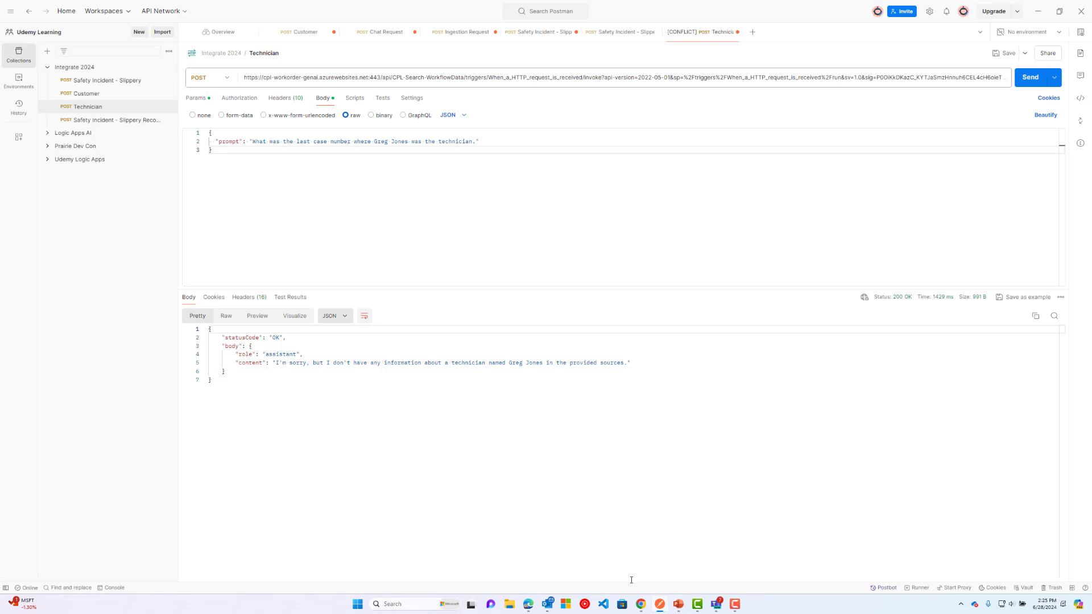
left_click(640, 604)
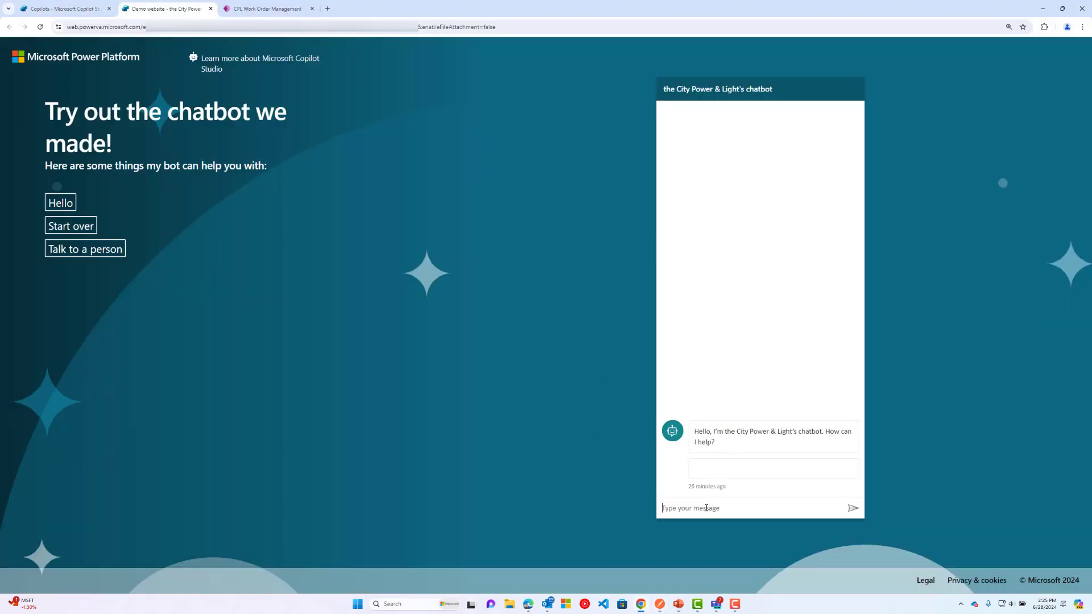
Greet the chatbot with 'Hi' and send it the copied customer e-mail address.
left_click(706, 508)
type("Hi")
key("Return")
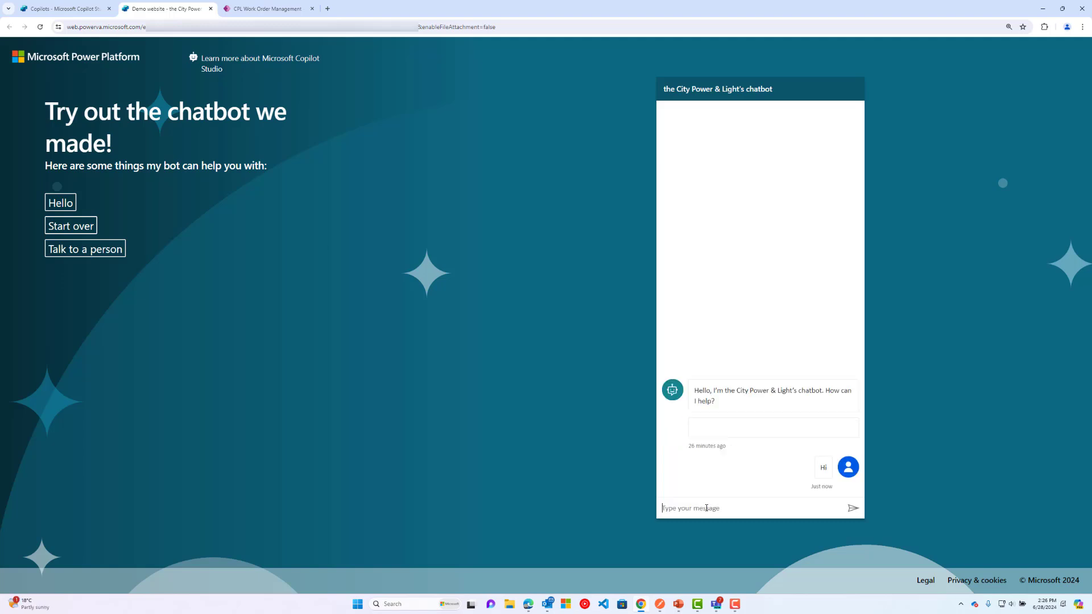
type("my po")
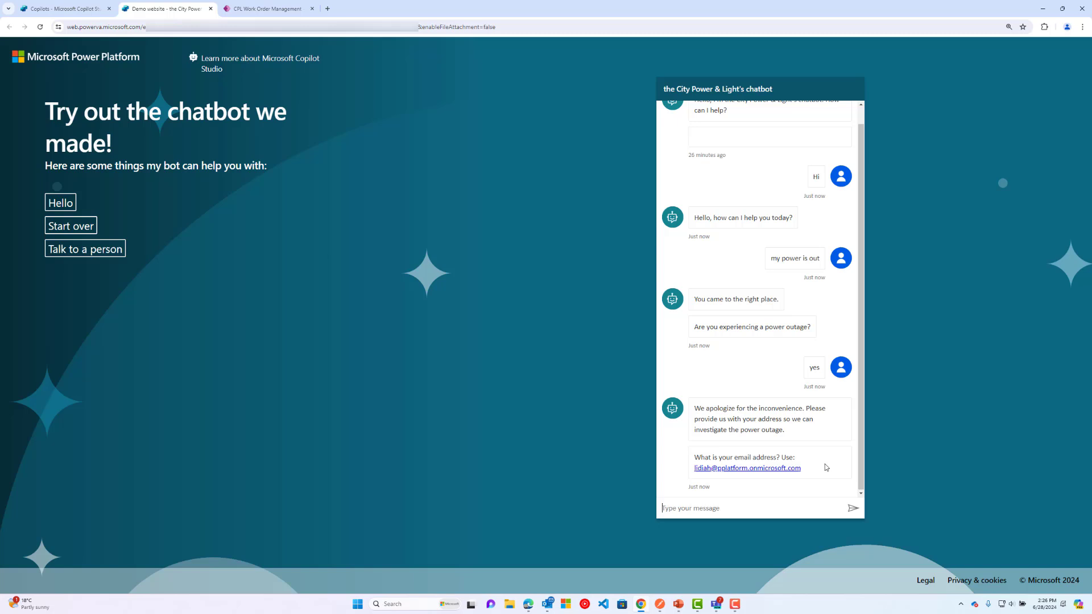
left_click_drag(810, 470, 693, 478)
key("ctrl+c")
left_click(691, 508)
key("ctrl+v")
key("Return")
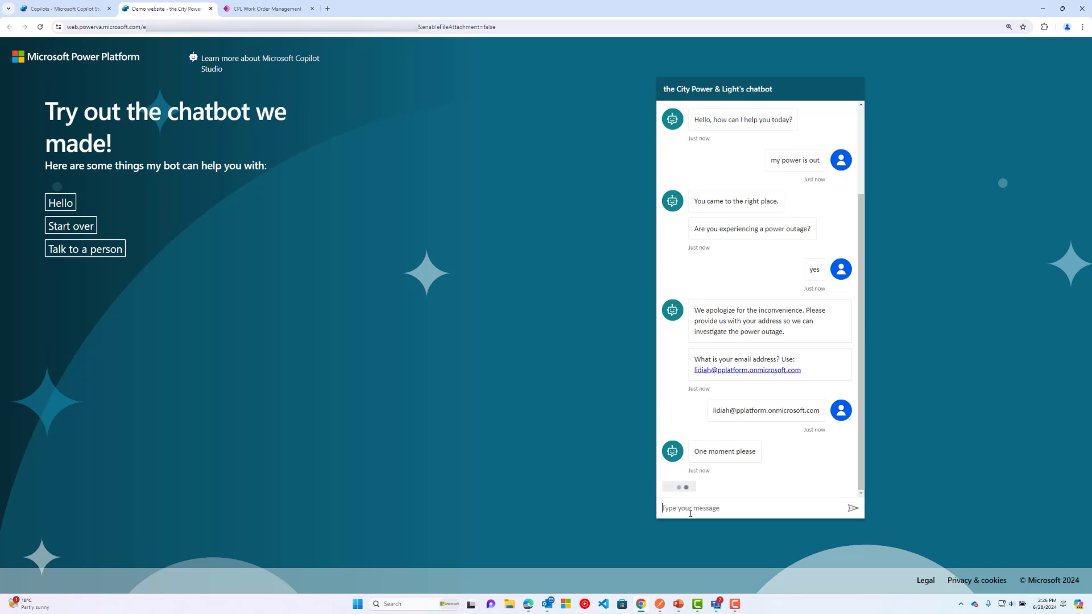
Confirm the outage ticket, describe the storm and fallen tree, and note ticket CASE-1188.
left_click(678, 481)
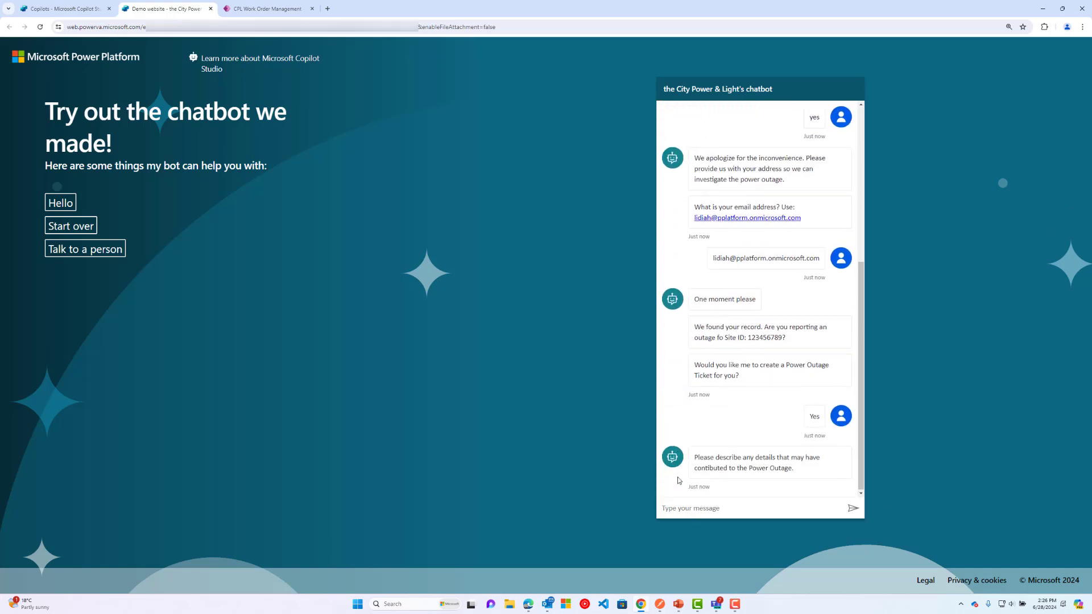
left_click(680, 506)
type("there was a big storm and a tree fell on a power line")
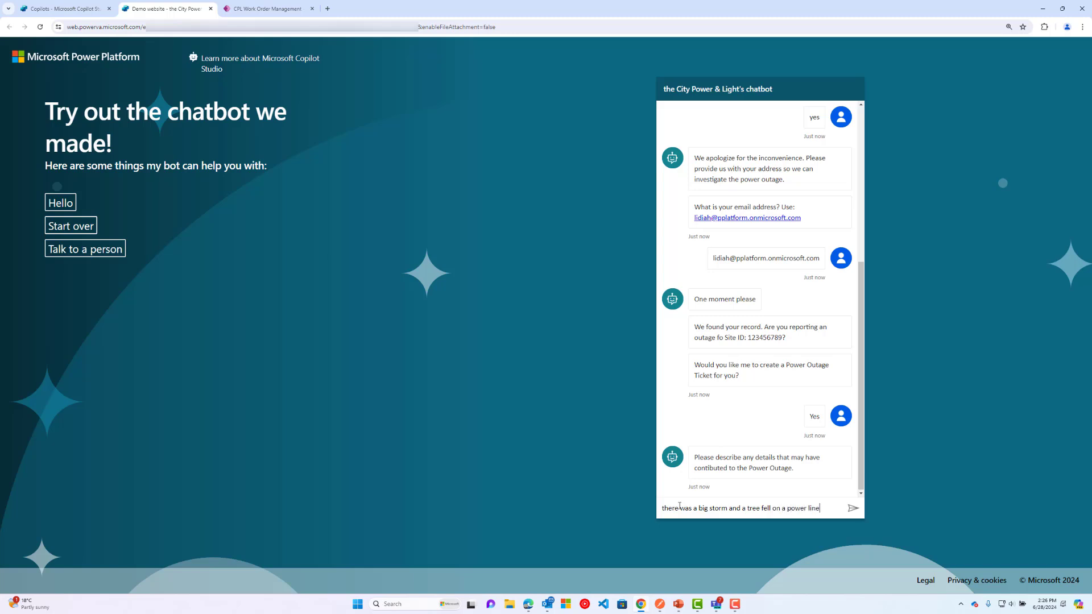
key("Return")
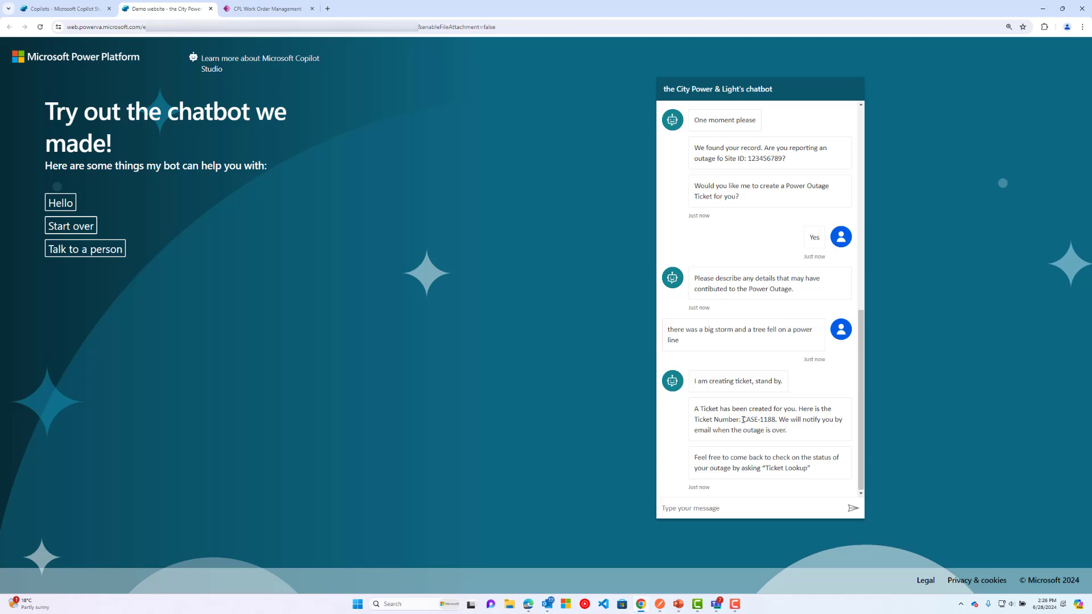
left_click_drag(743, 420, 779, 419)
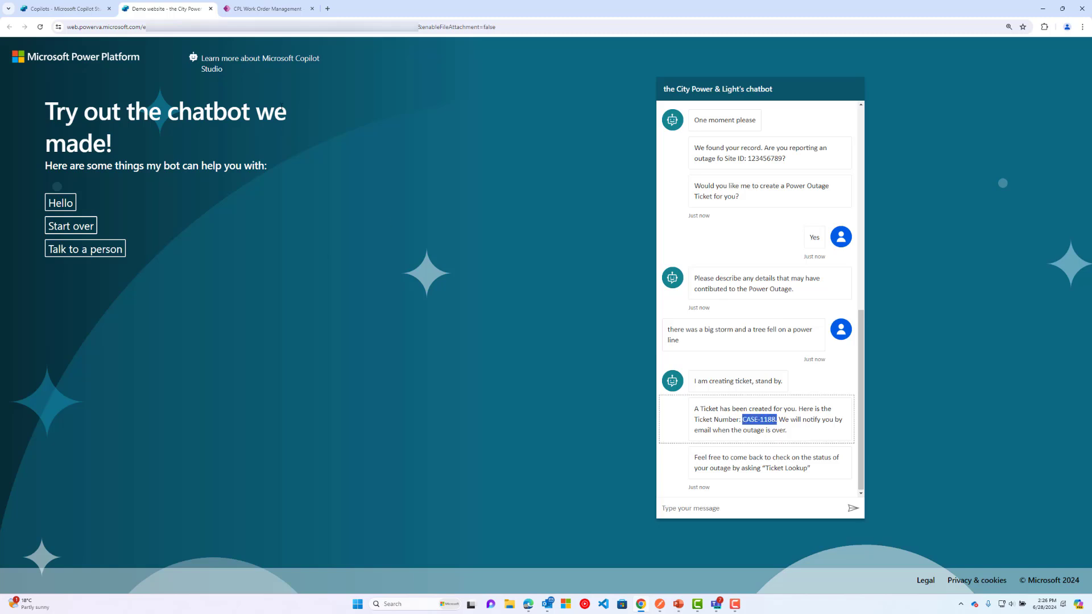
left_click(254, 9)
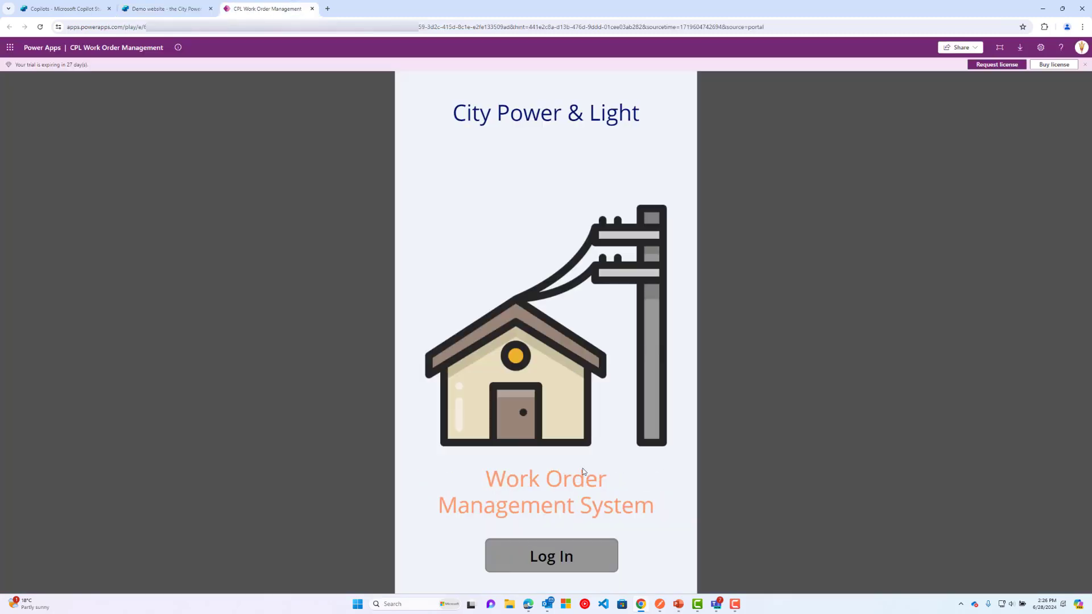
Dismiss the trial-expiry notice, show the process stages slide, then return to the Azure portal.
left_click(1086, 64)
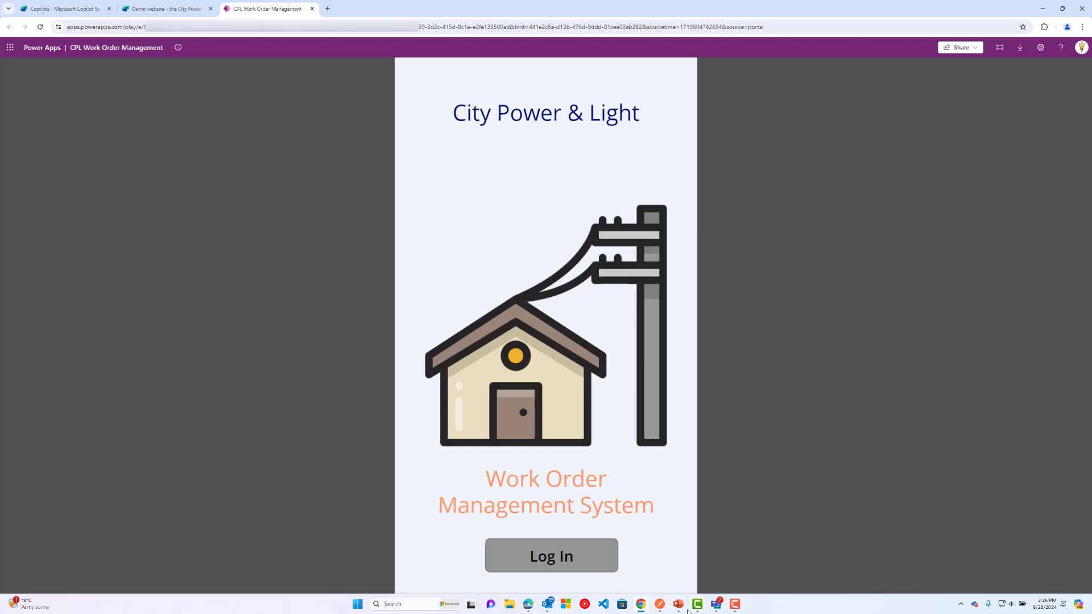
mouse_move(679, 604)
left_click(695, 566)
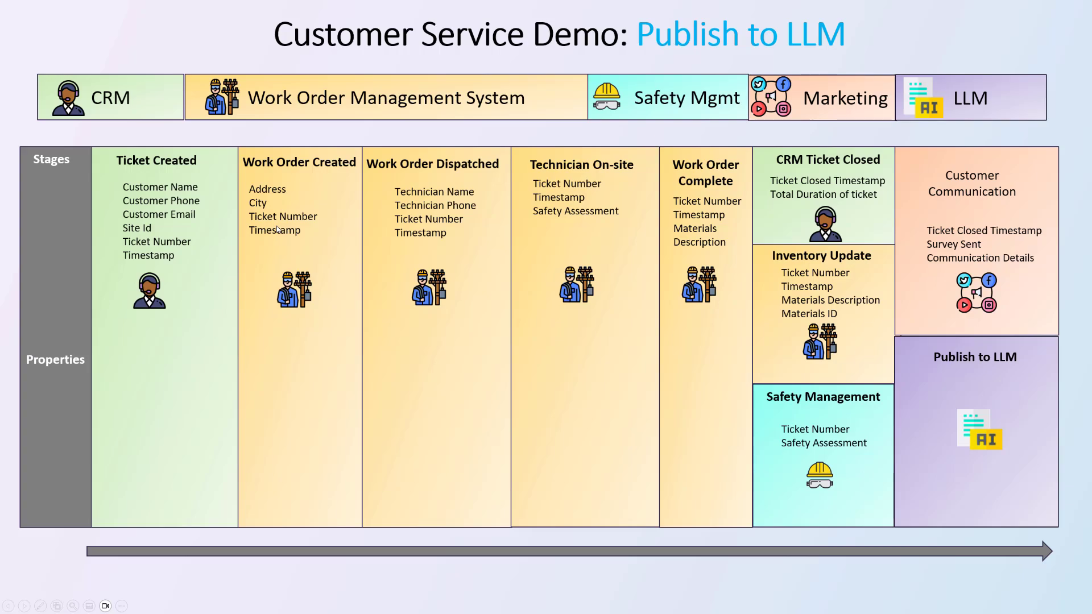
key("alt+Tab")
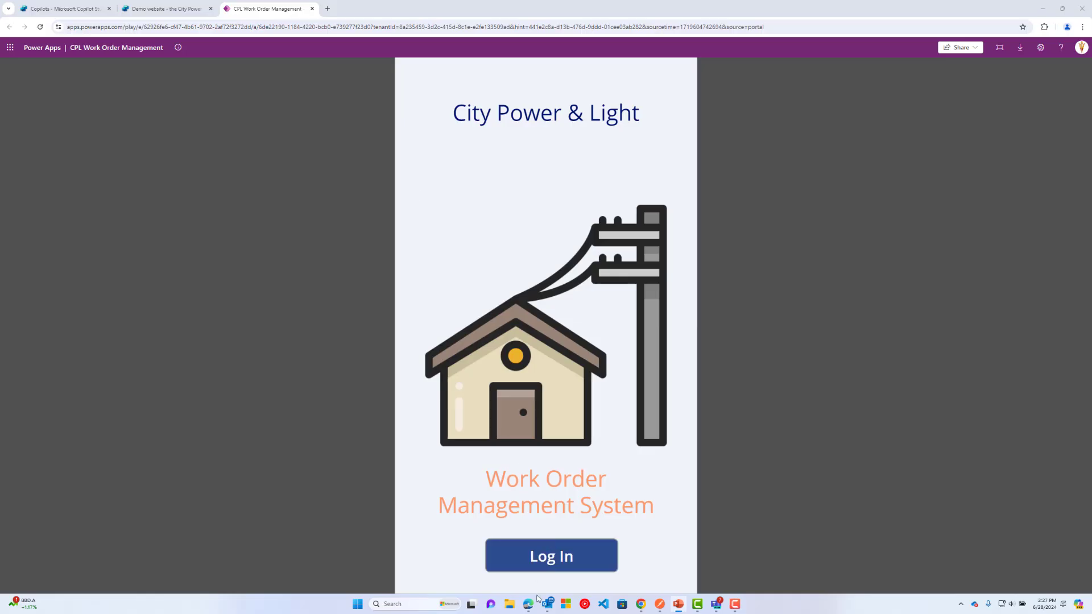
mouse_move(529, 609)
left_click(529, 562)
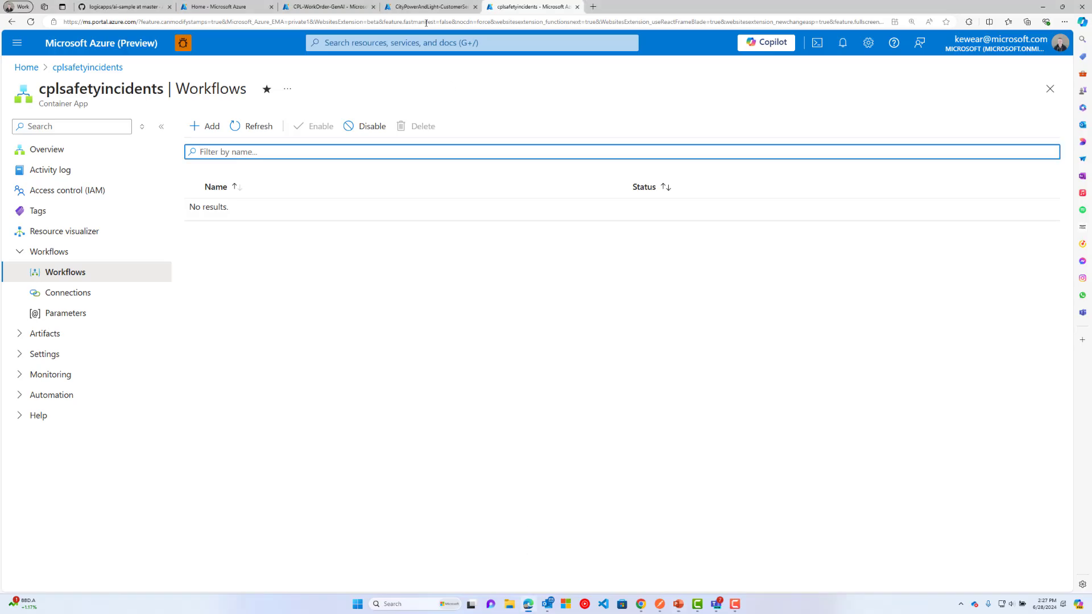
Refresh the business process transactions list and open CASE-1188's transaction details.
left_click(411, 11)
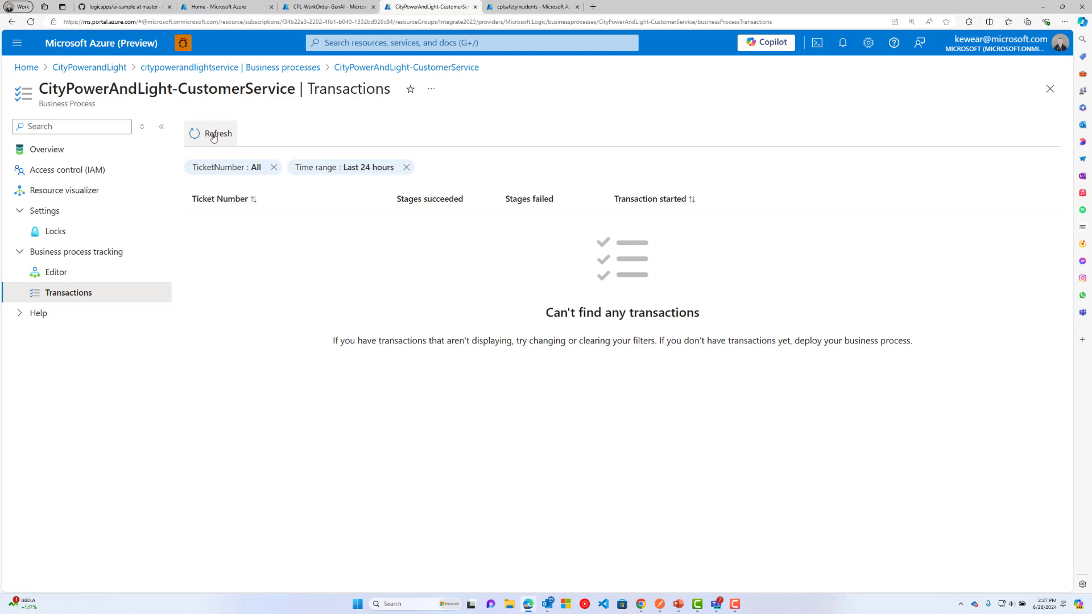
left_click(213, 134)
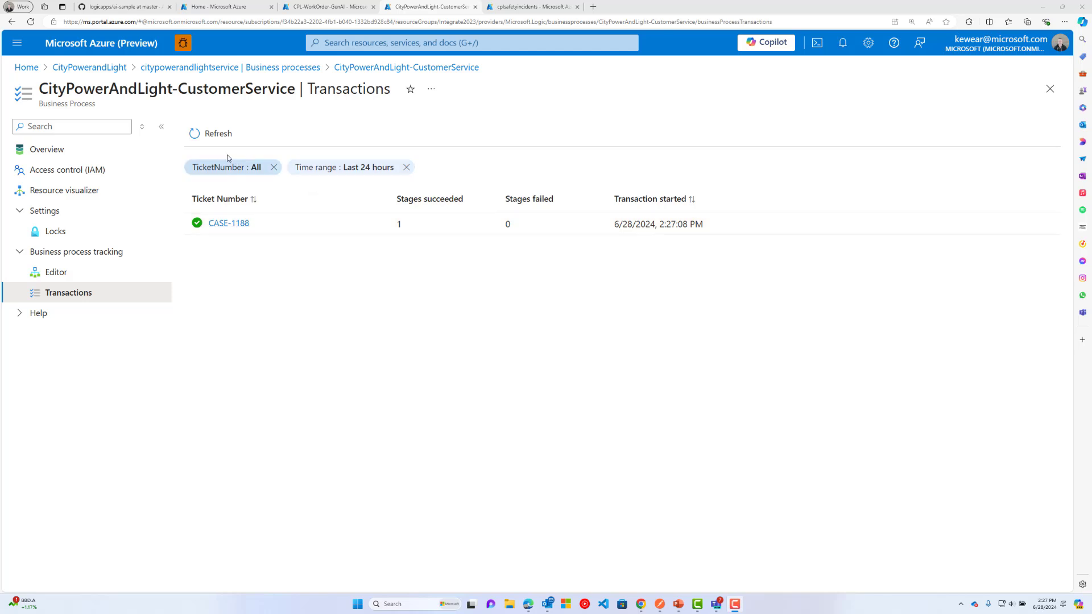
left_click(219, 135)
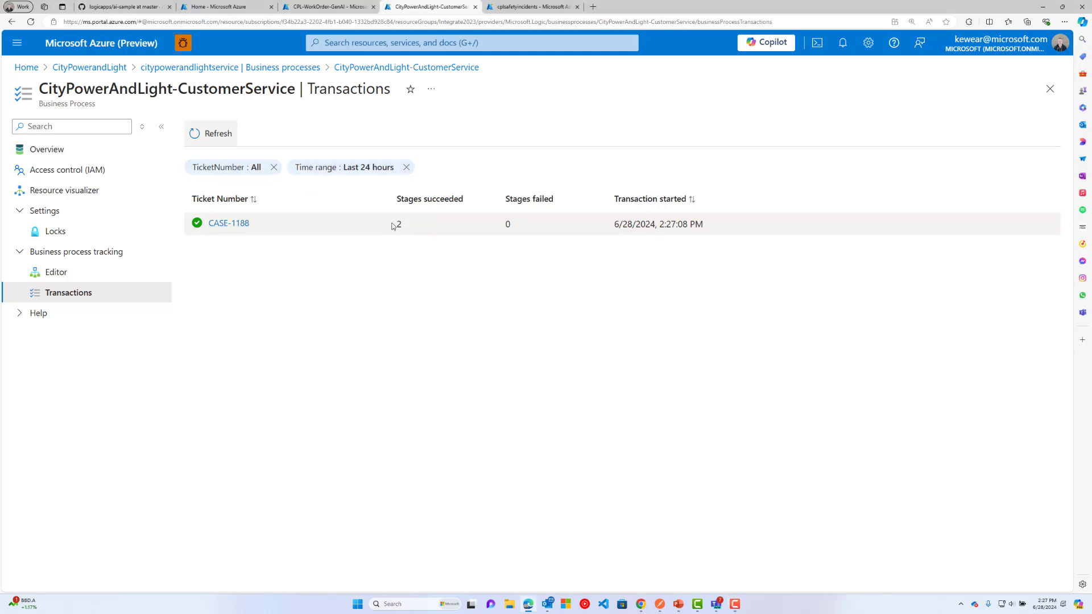
left_click(228, 223)
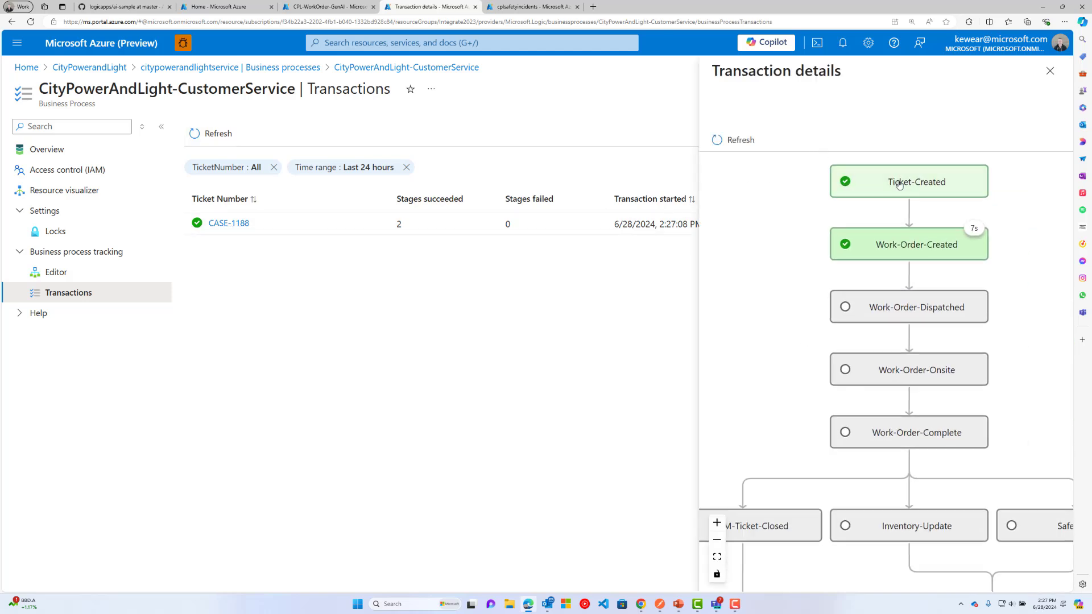
Review the Ticket-Created and Work-Order-Created stage properties, then log into the work order app.
left_click(900, 184)
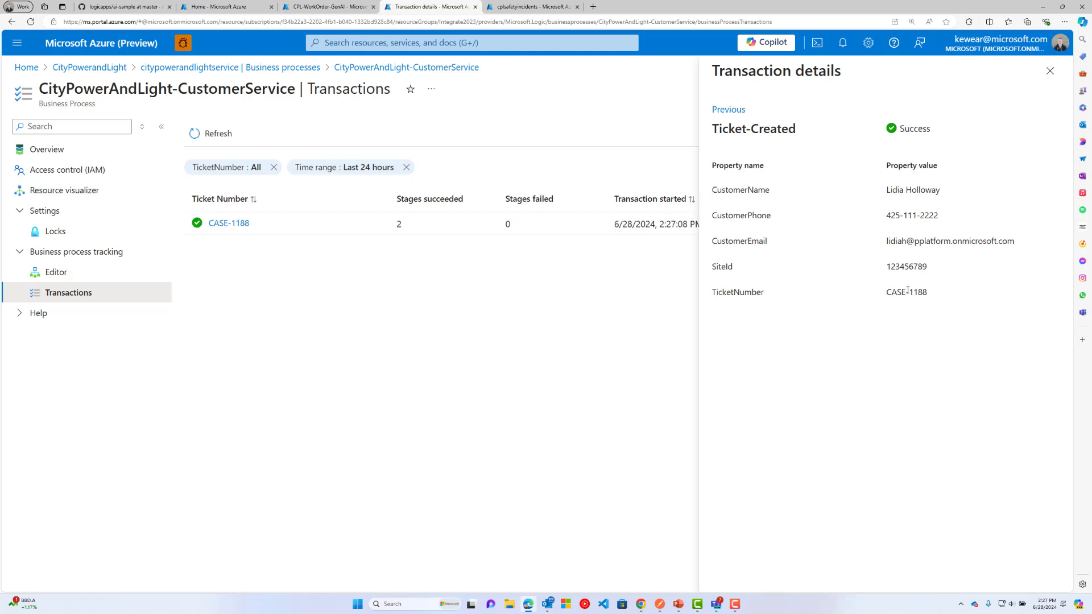
left_click(728, 110)
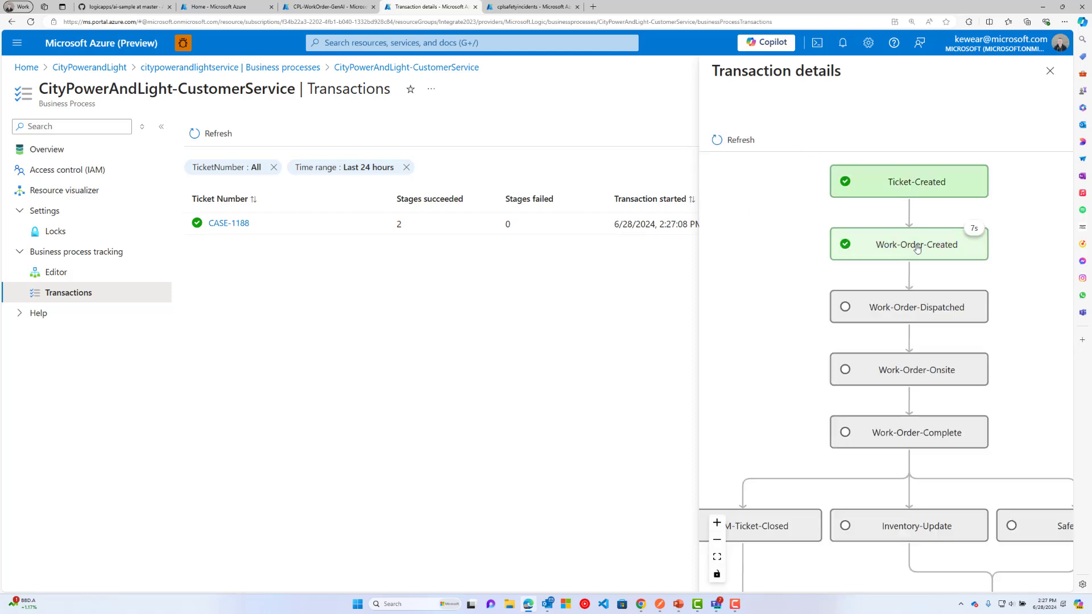
left_click(924, 227)
left_click(737, 111)
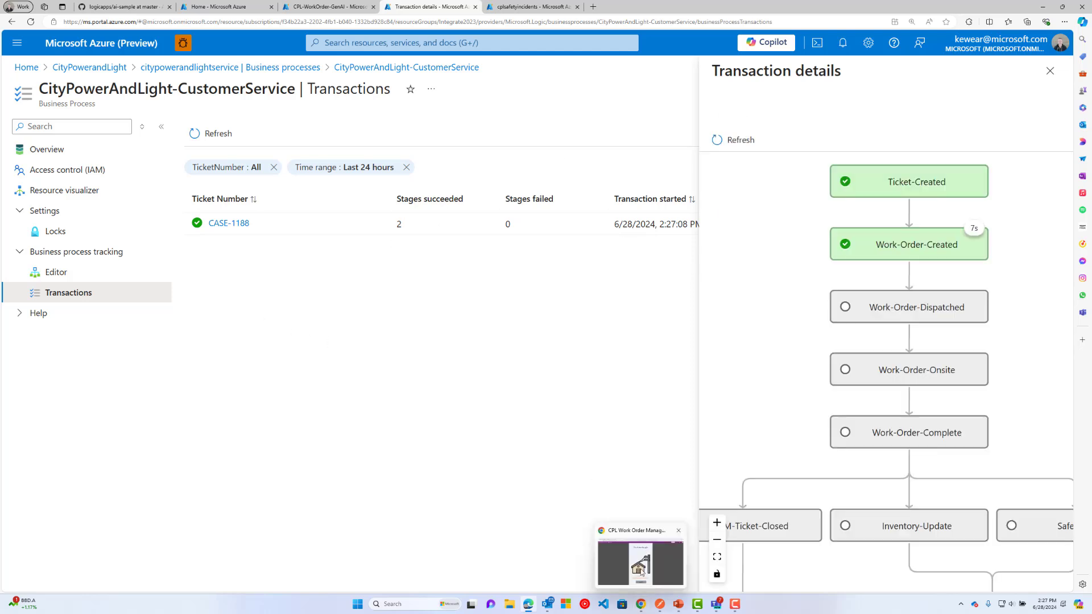
left_click(641, 604)
left_click(549, 563)
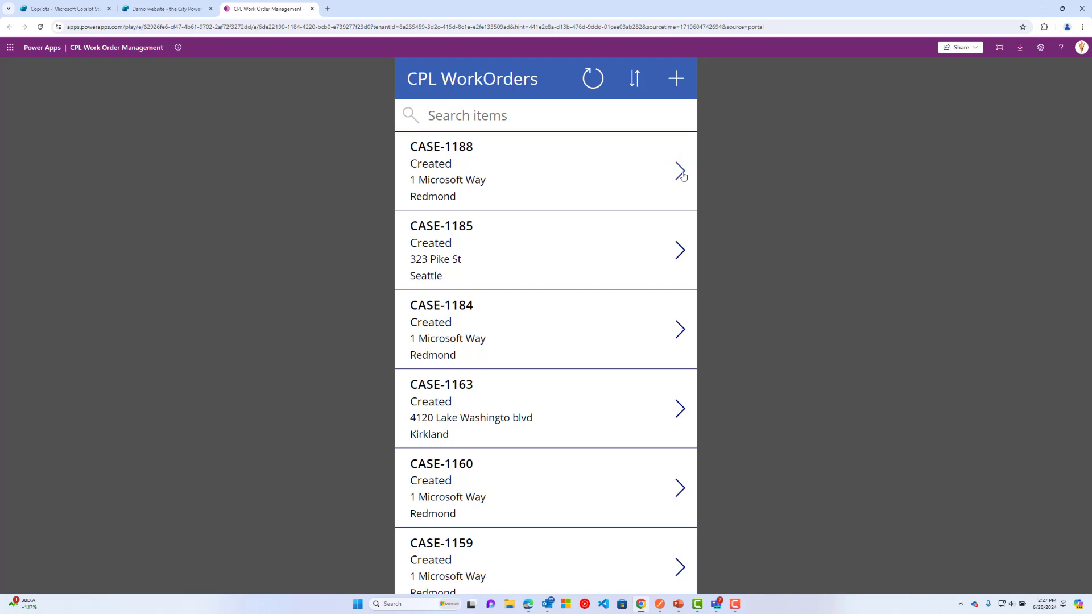
Edit the CASE-1188 work order to status Dispatched, enter the technician's name, and save it.
left_click(680, 172)
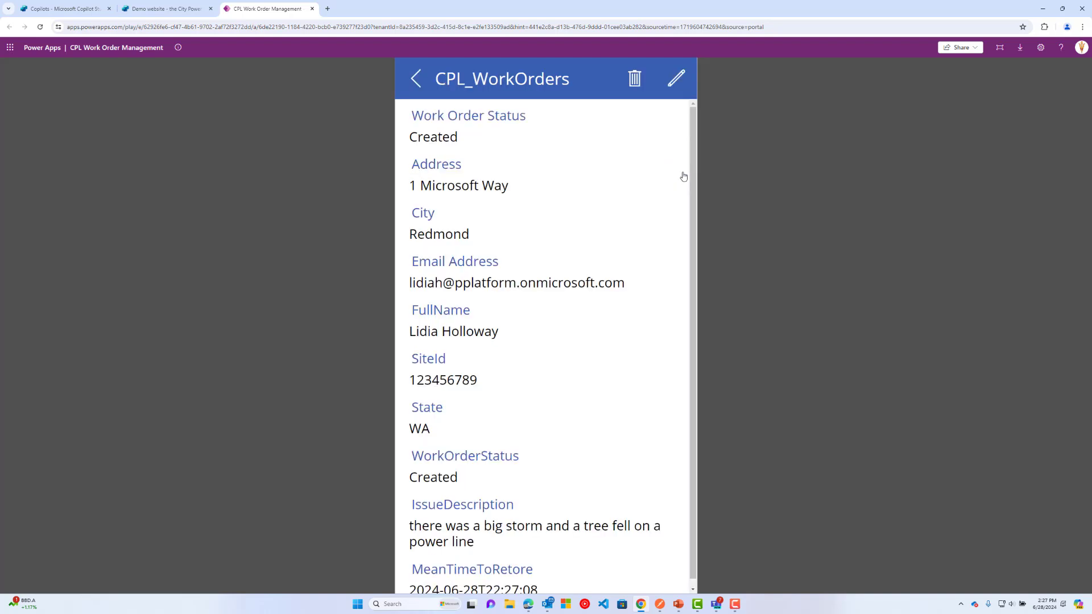
left_click(675, 79)
left_click(529, 254)
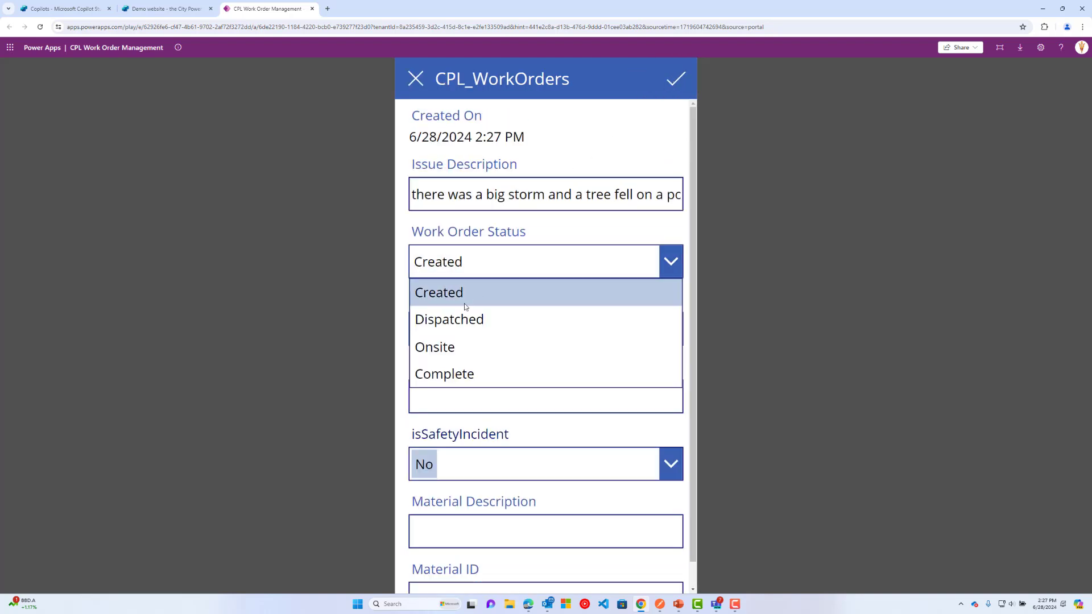
left_click(454, 316)
left_click(450, 329)
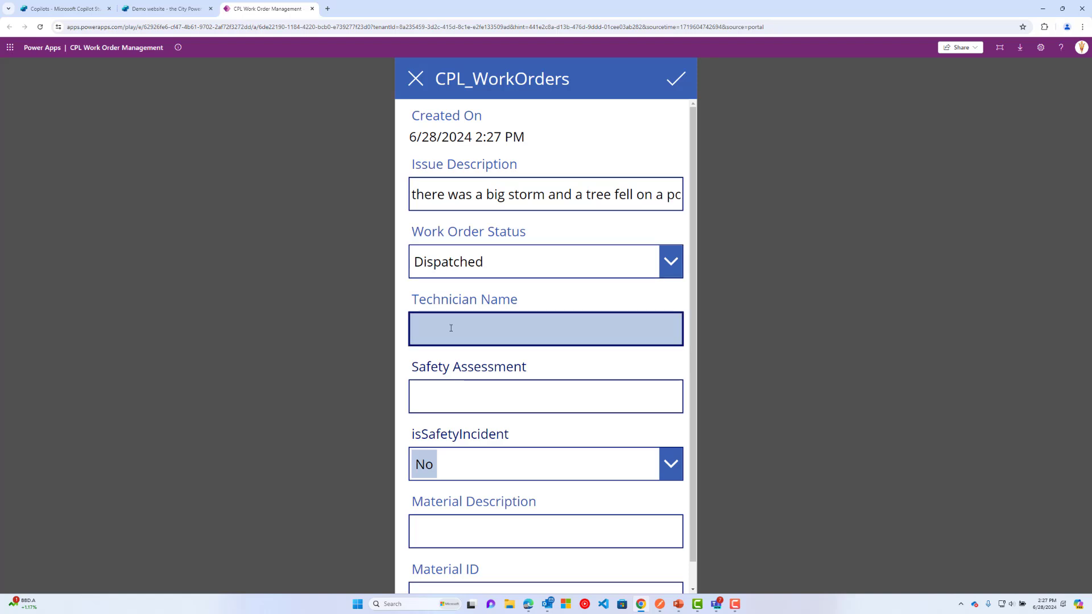
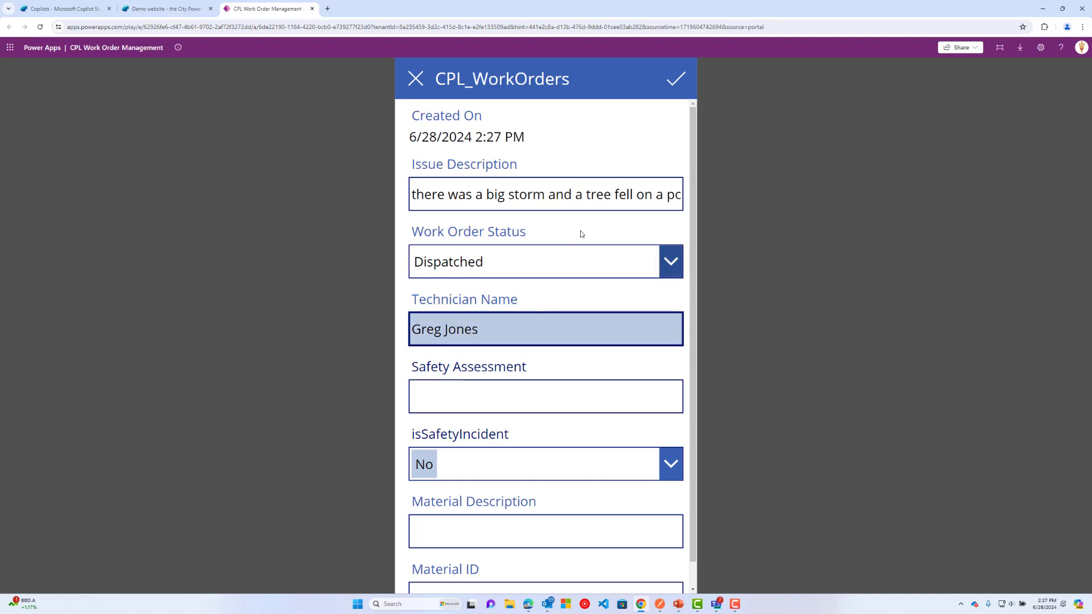
left_click(672, 80)
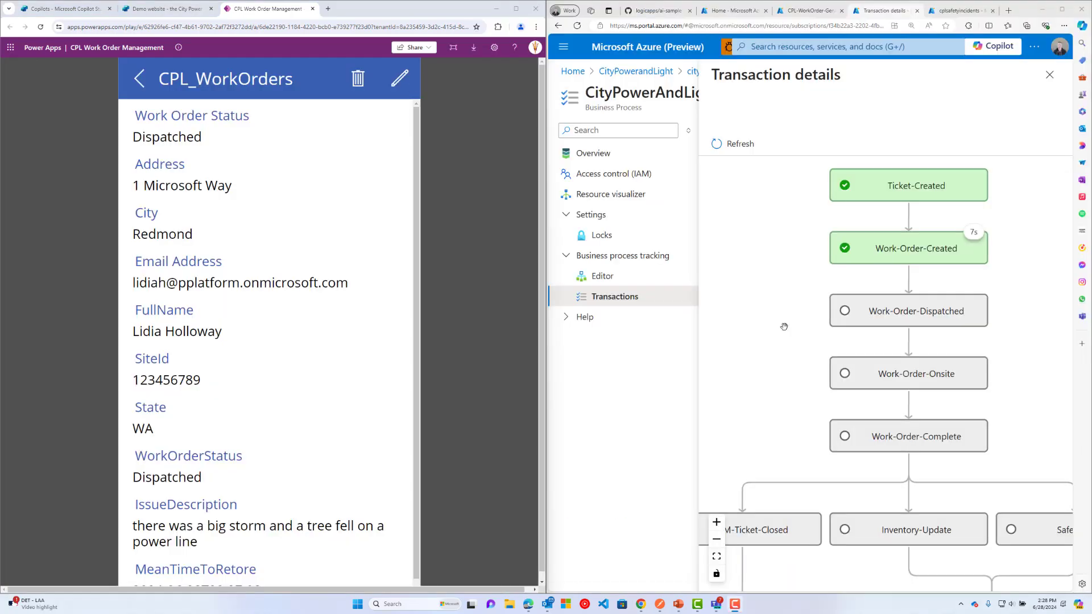
Refresh CASE-1188's tracking and review the Work-Order-Dispatched stage's recorded technician.
left_click(727, 151)
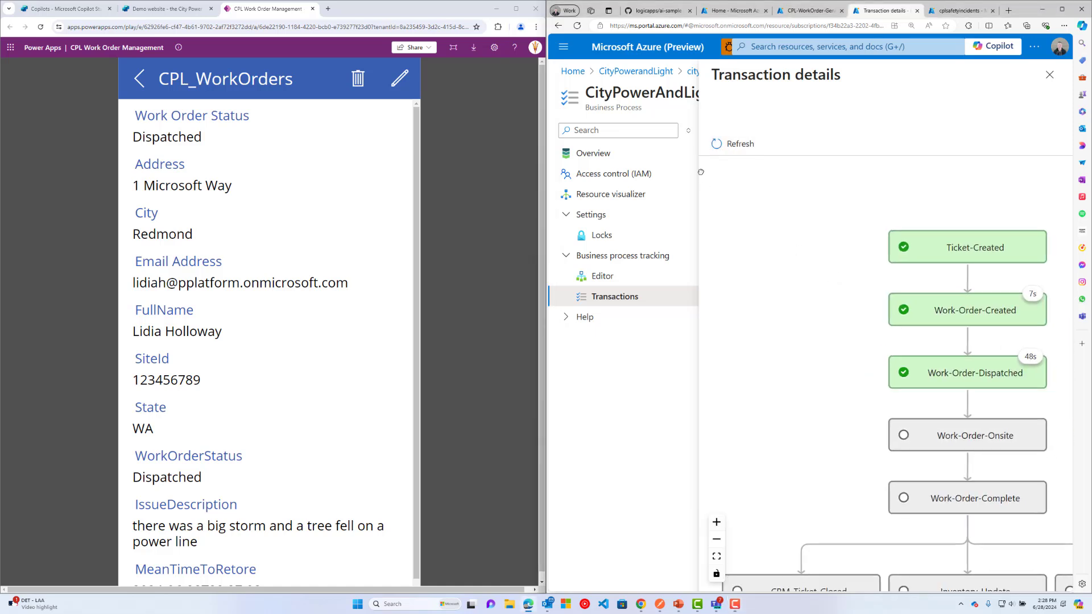
left_click(717, 539)
left_click(928, 277)
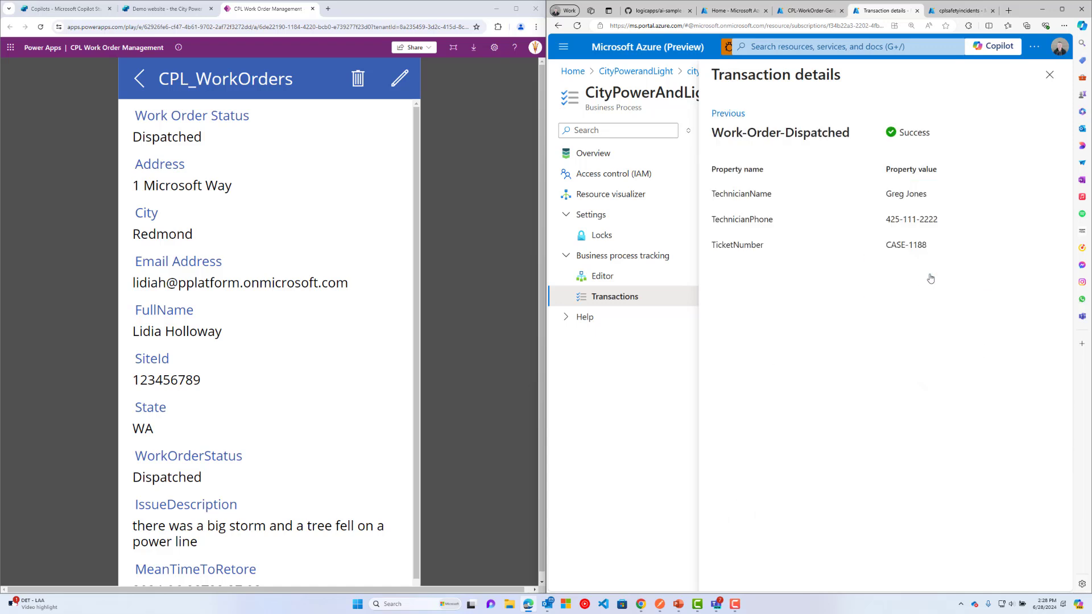
left_click_drag(940, 197, 870, 194)
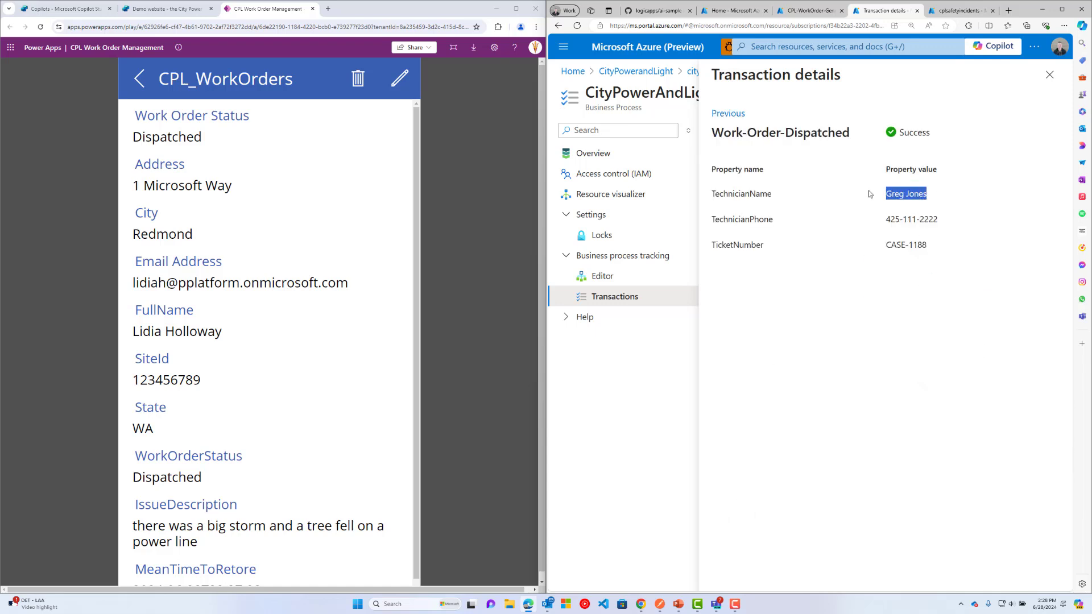
left_click(718, 117)
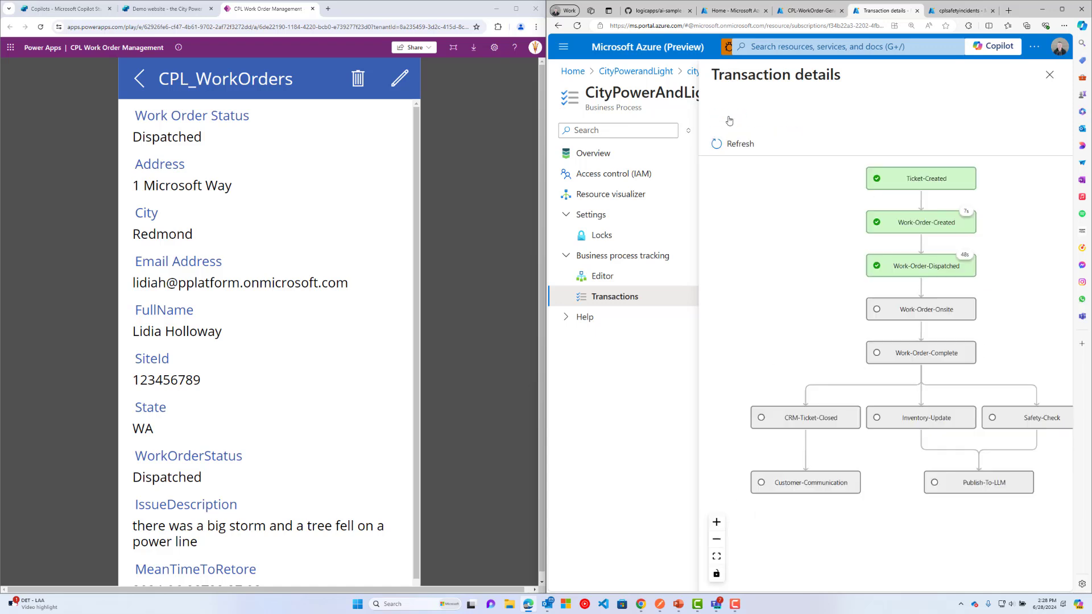
Reopen the work order for editing and set its status to Onsite.
left_click(400, 77)
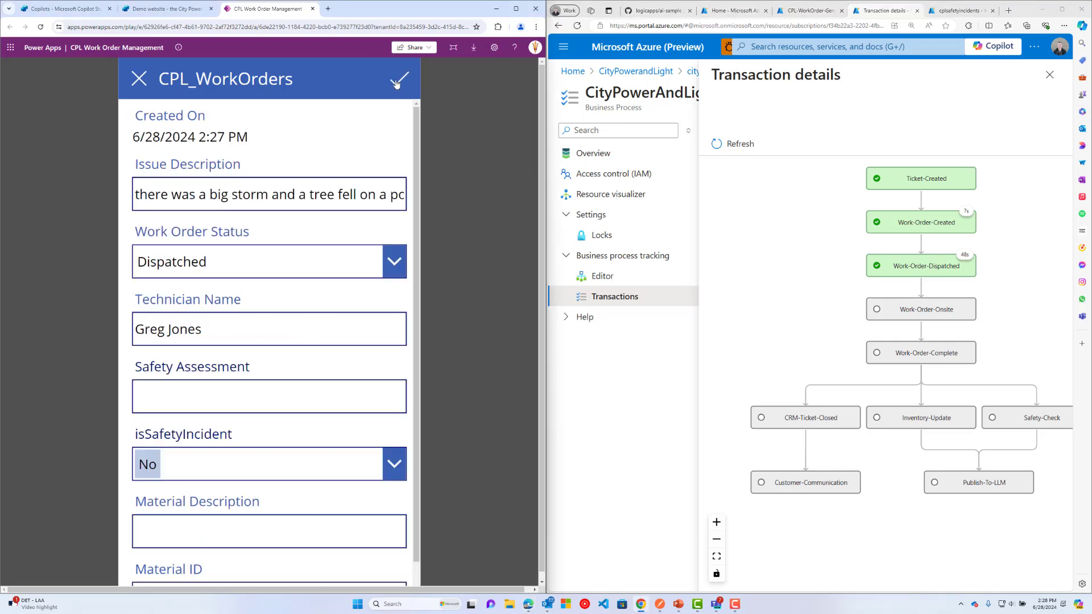
left_click(299, 269)
left_click(207, 346)
left_click(182, 400)
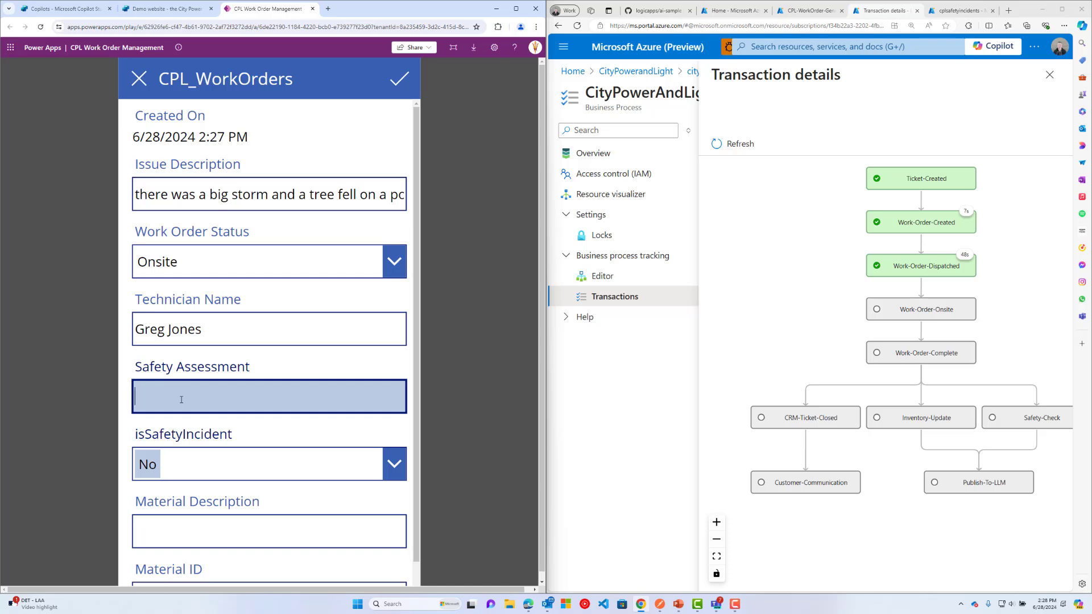
Enter the safety assessment 'The conditions are slippery and people need to be carful'.
type("The conditions are slippery and ")
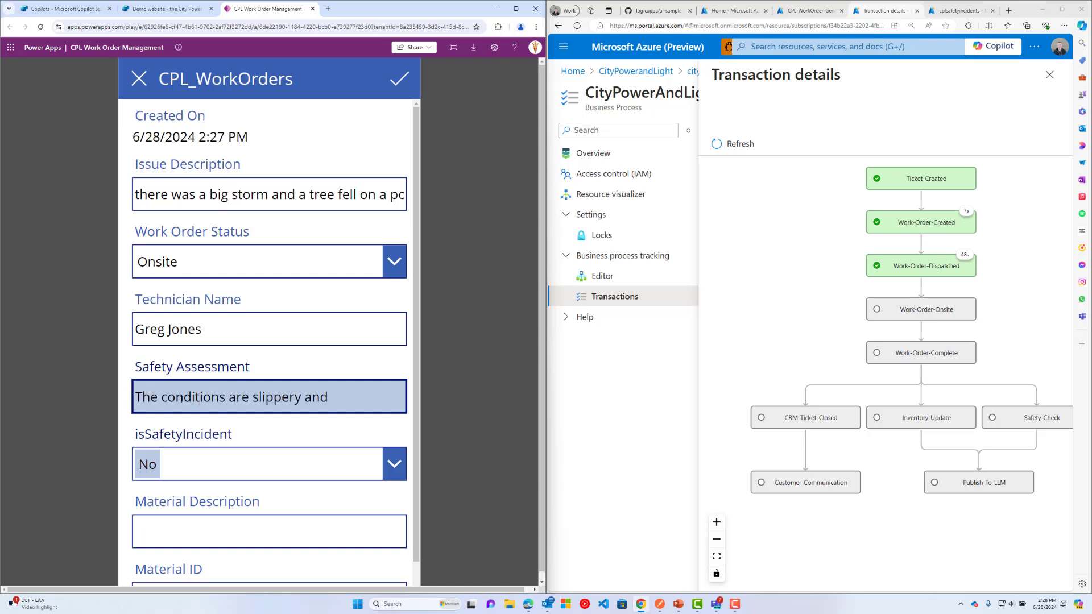
type("people need to be carful")
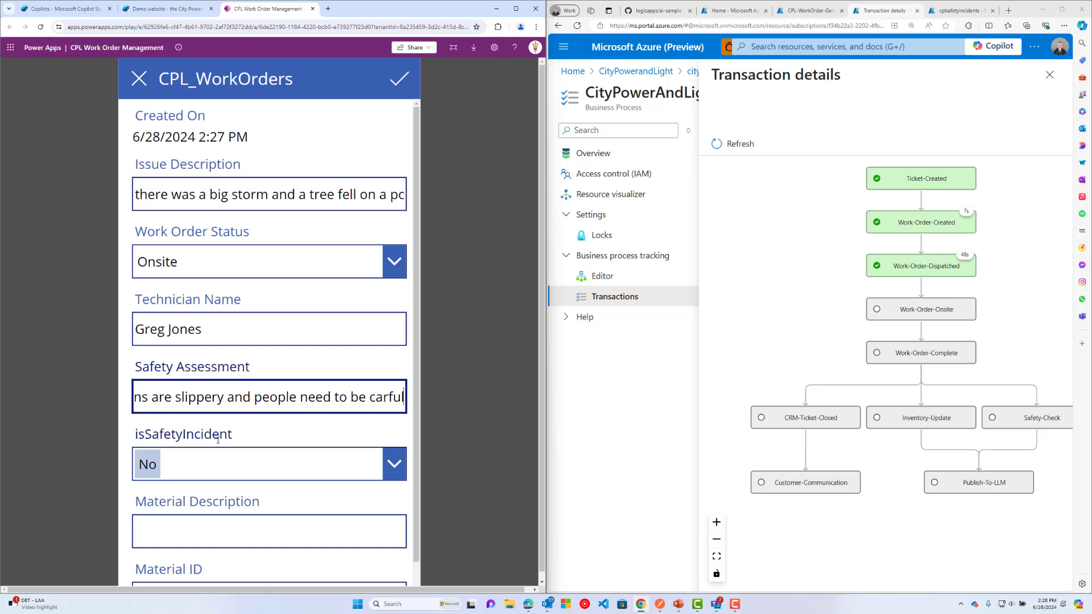
scroll(218, 440, "down", 1)
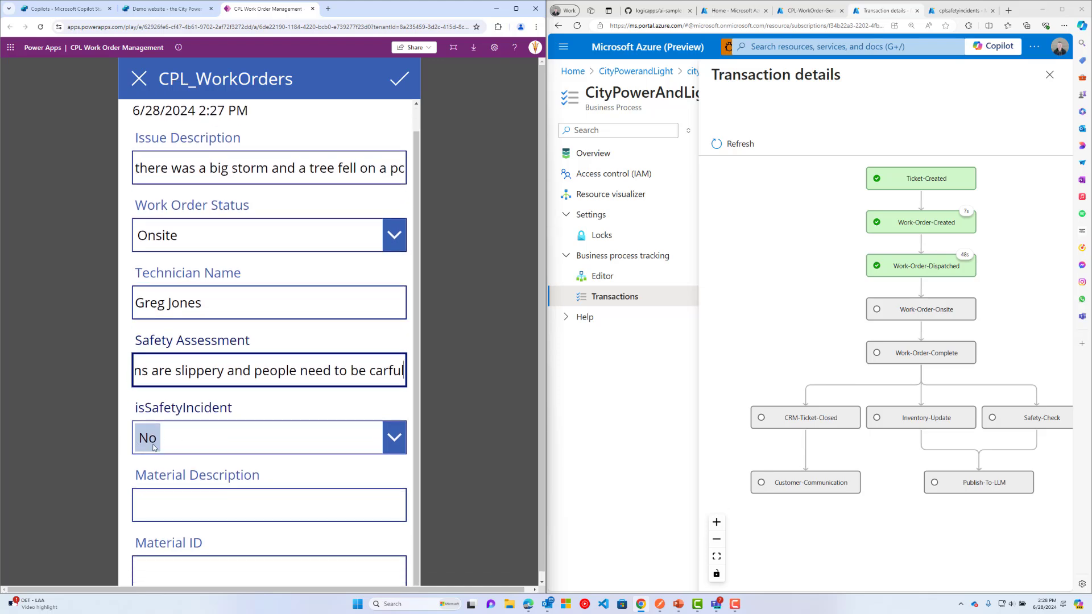
scroll(154, 449, "up", 1)
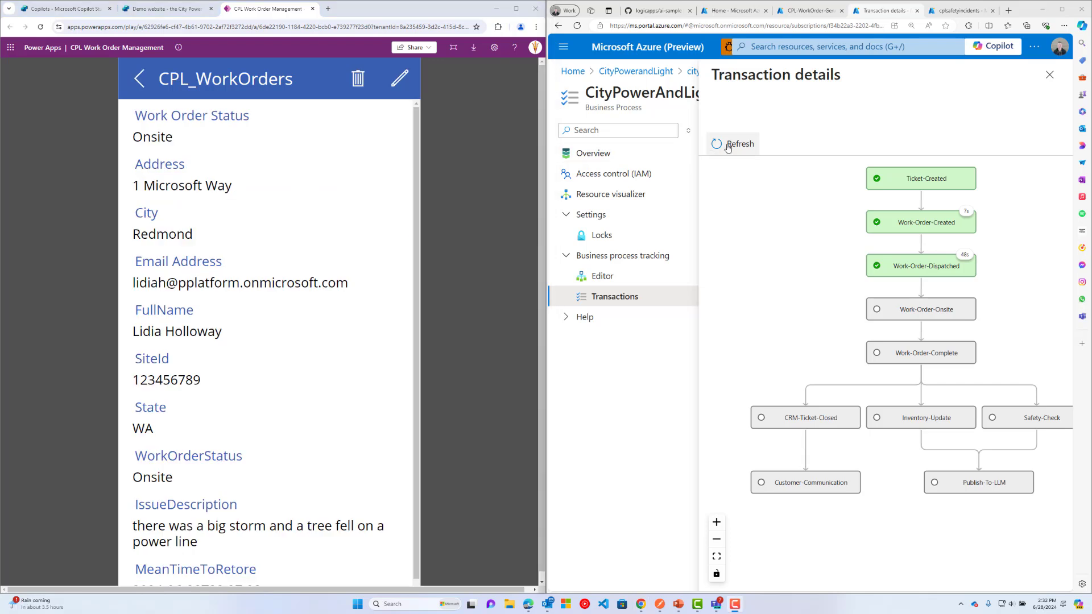
Refresh the Azure tracking diagram and review the succeeded Work-Order-Onsite stage.
left_click(728, 146)
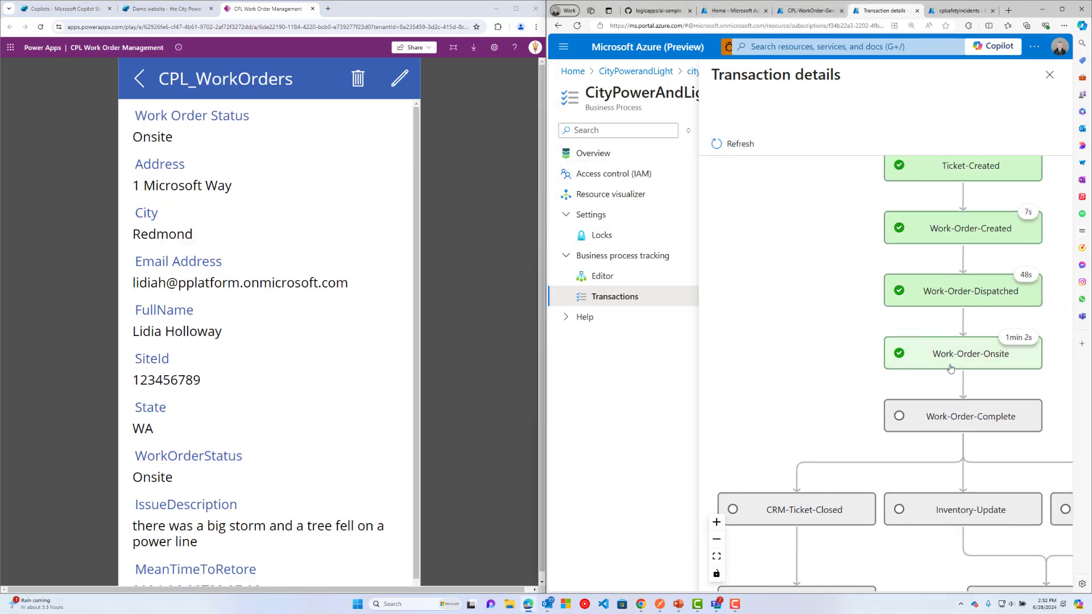
left_click(968, 365)
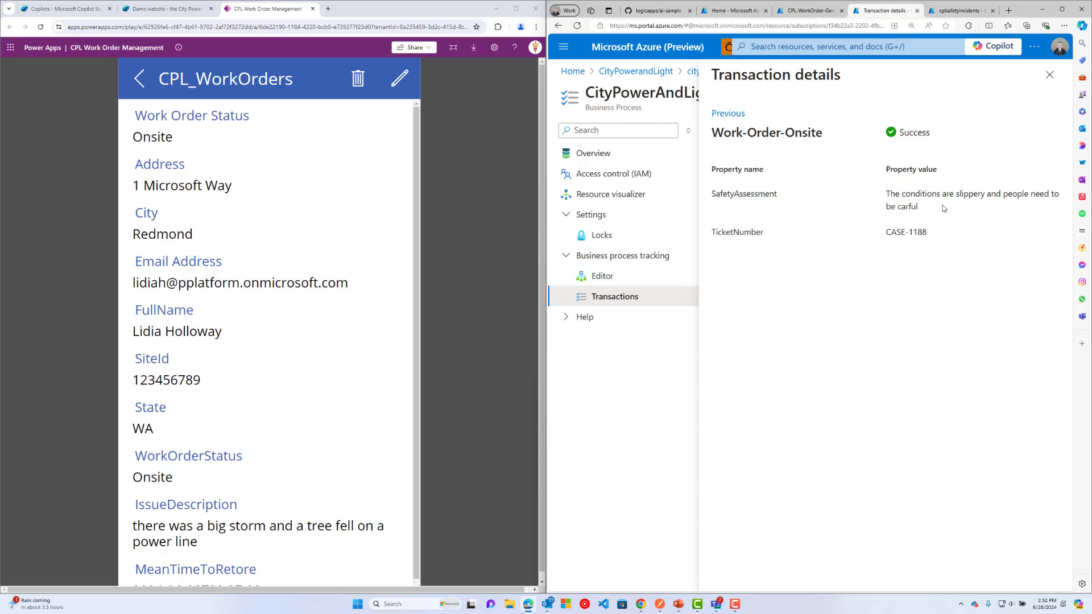
left_click(729, 113)
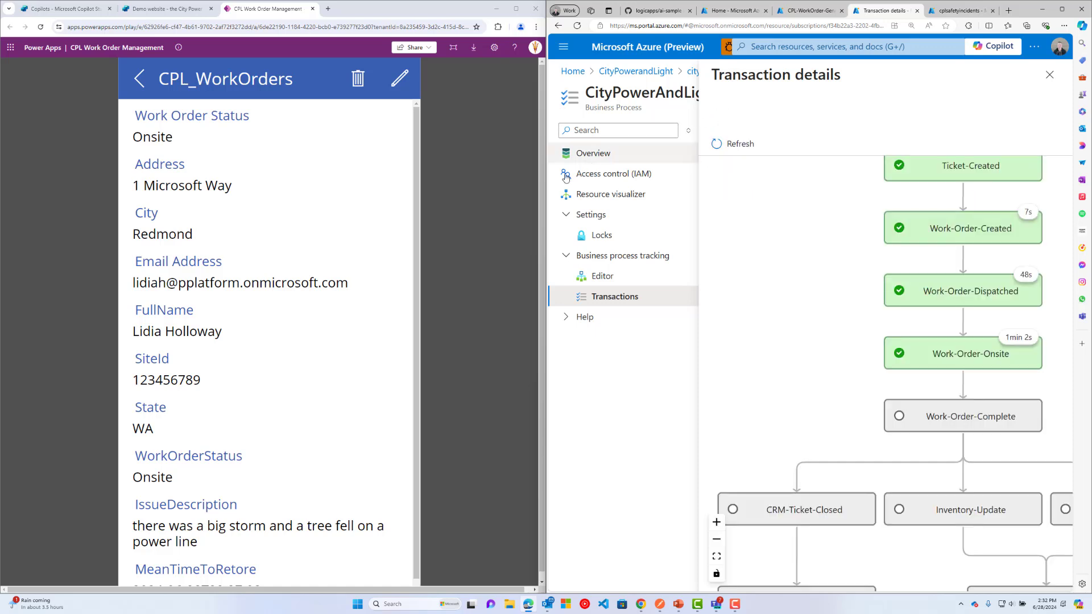
left_click(400, 80)
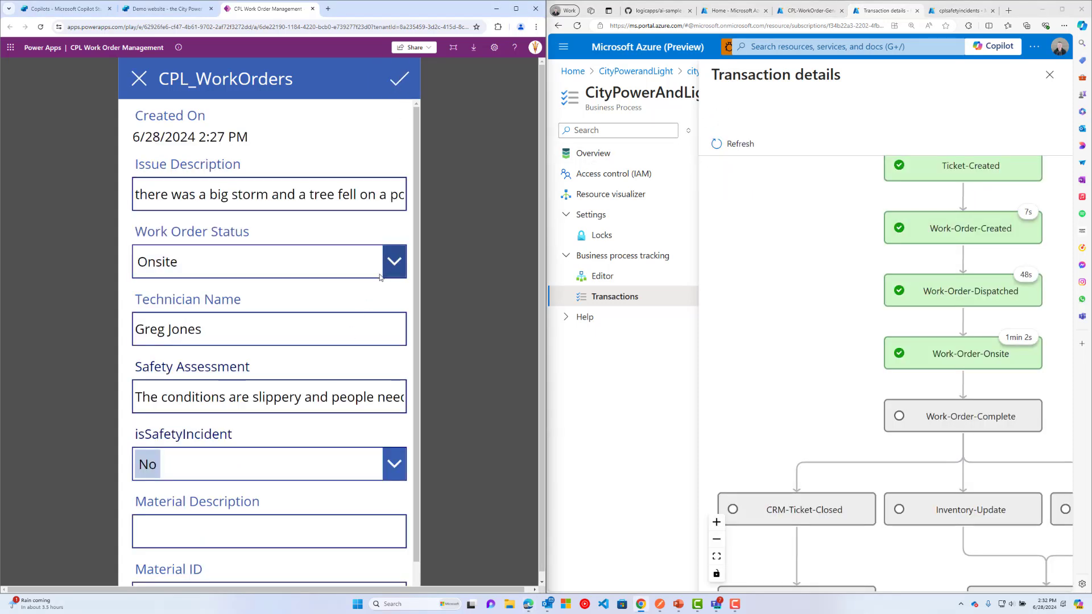
left_click(381, 277)
left_click(295, 374)
scroll(225, 496, "down", 1)
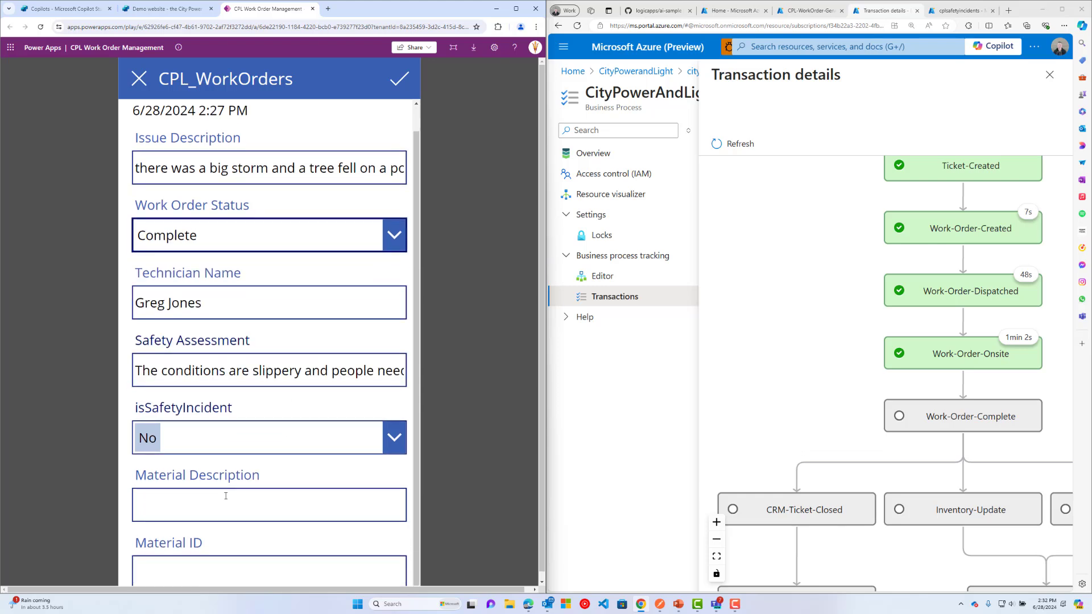
left_click(226, 496)
type("R")
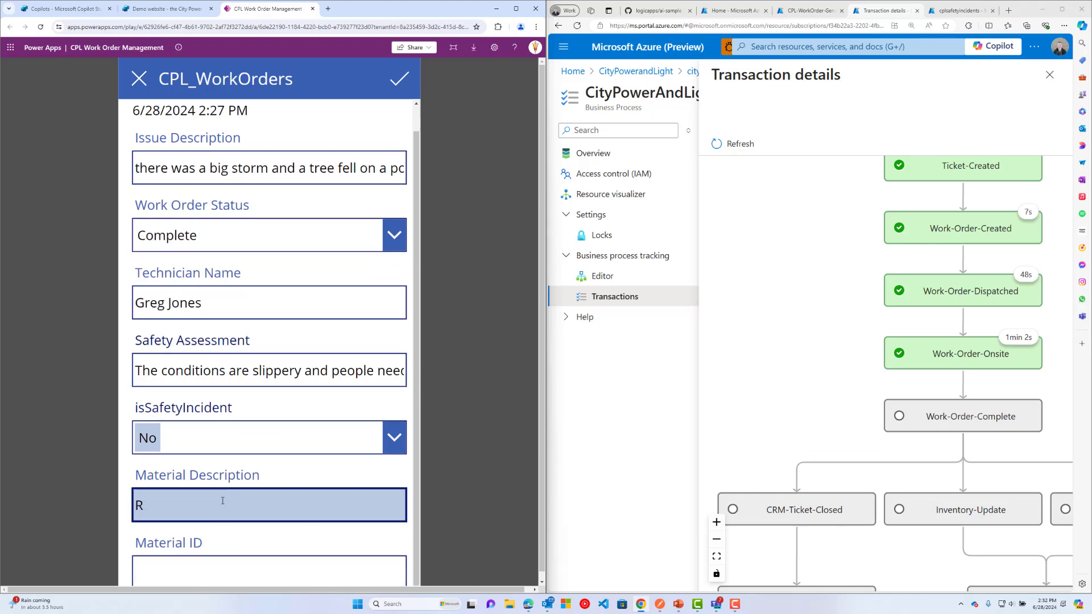
type("Eelay")
left_click(146, 569)
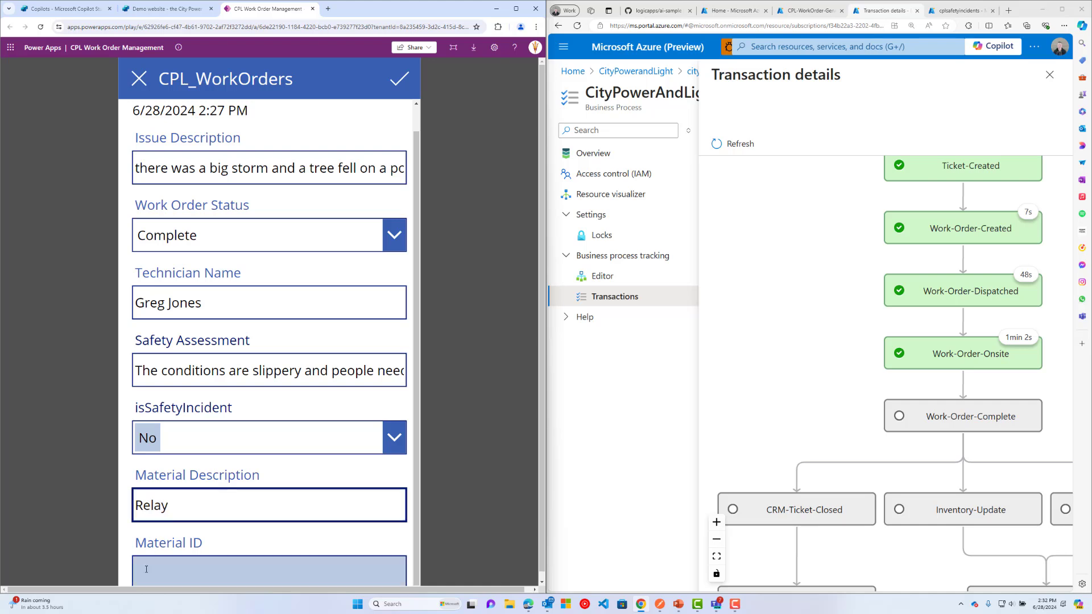
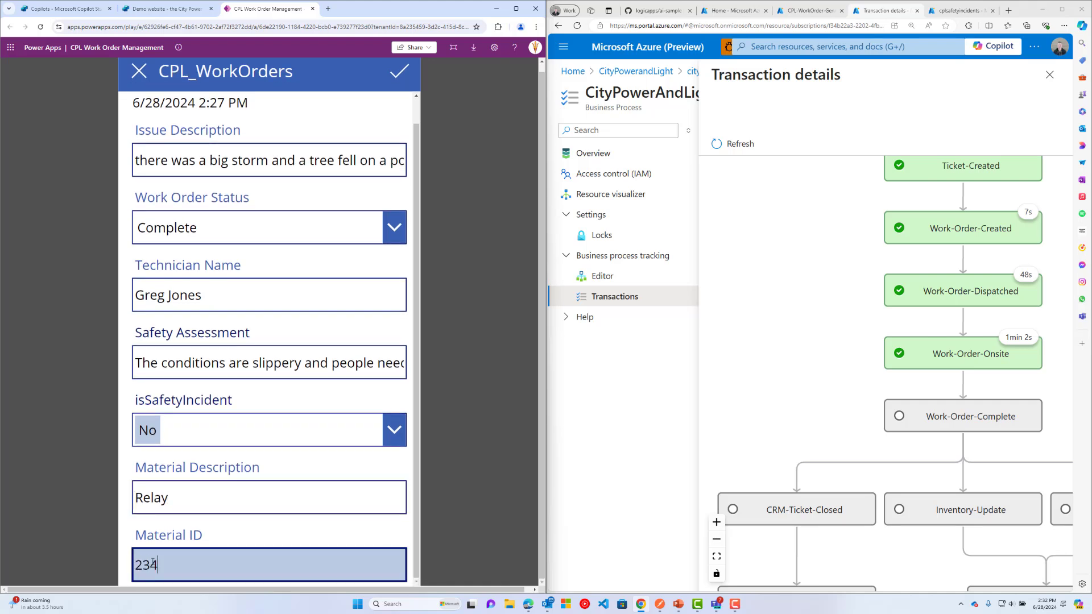
left_click(404, 77)
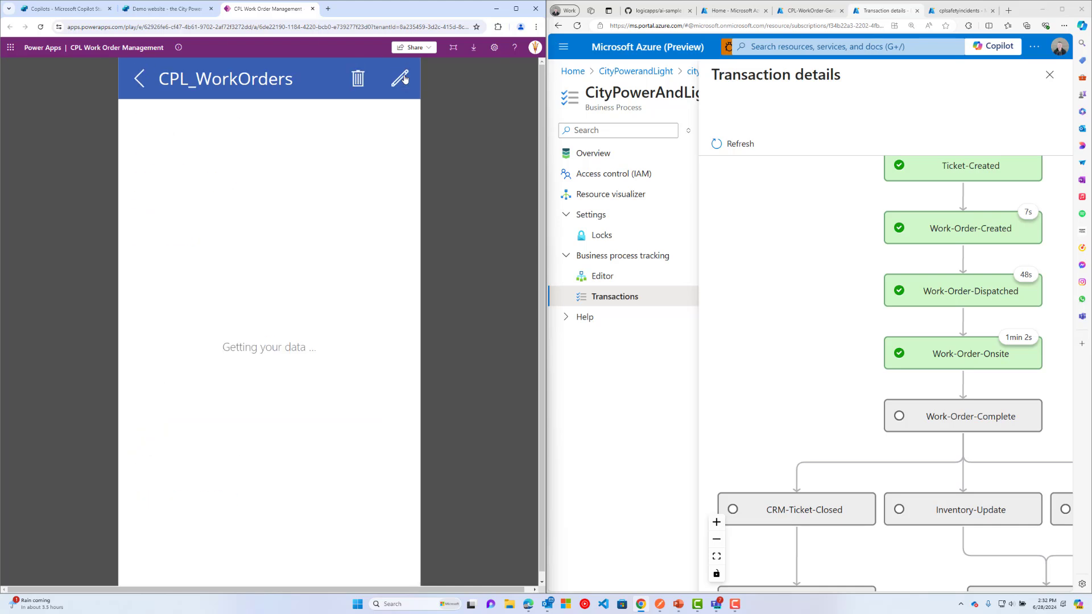
left_click(734, 146)
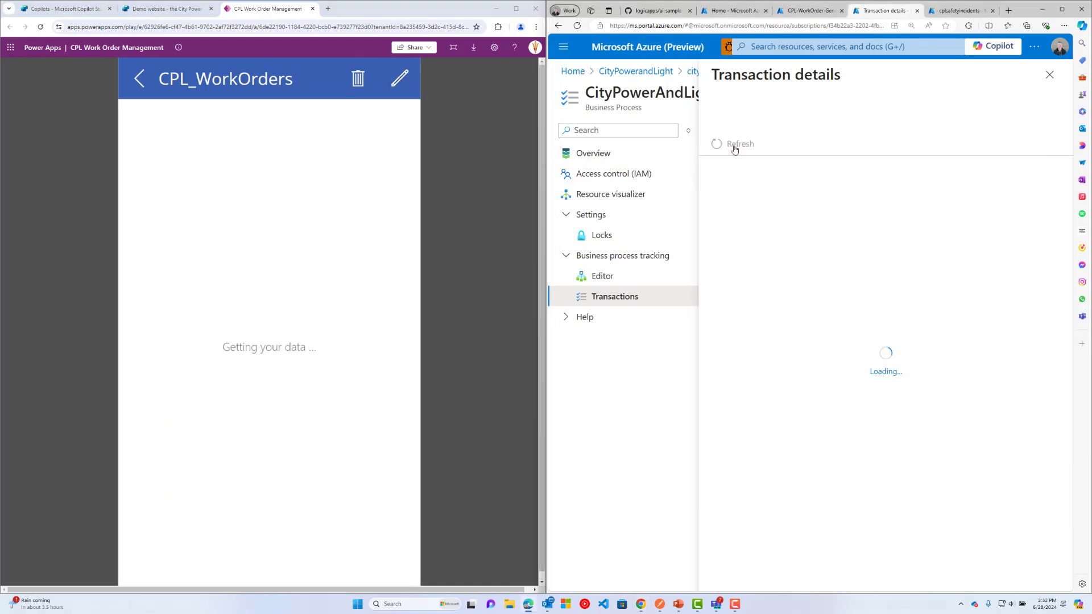
left_click(1062, 9)
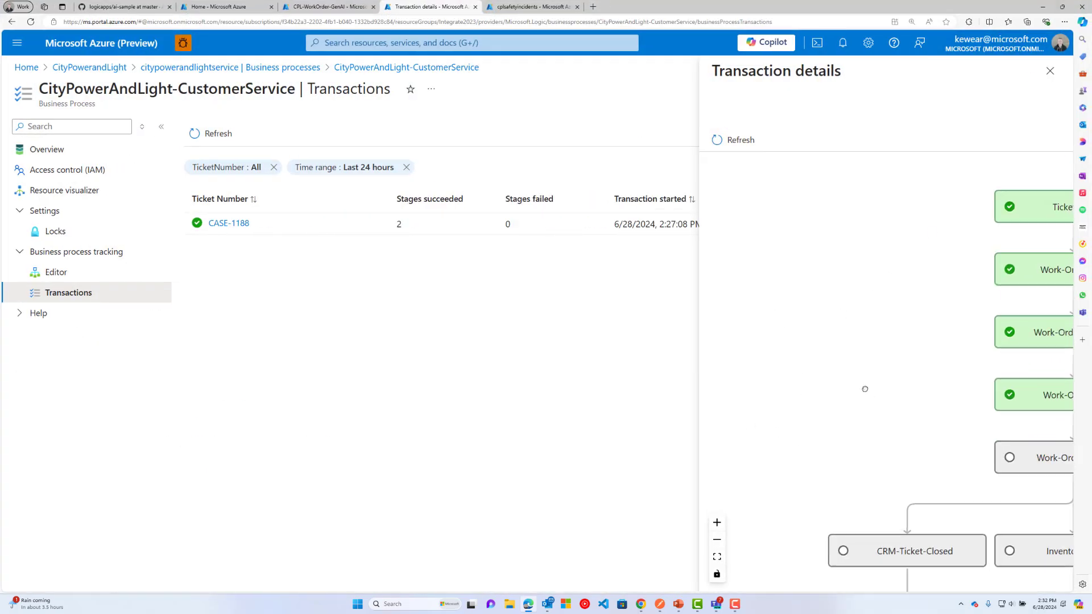
Refresh CASE-1188 until every stage through Publish-To-LLM succeeds, fitting the whole flow in view.
left_click(717, 540)
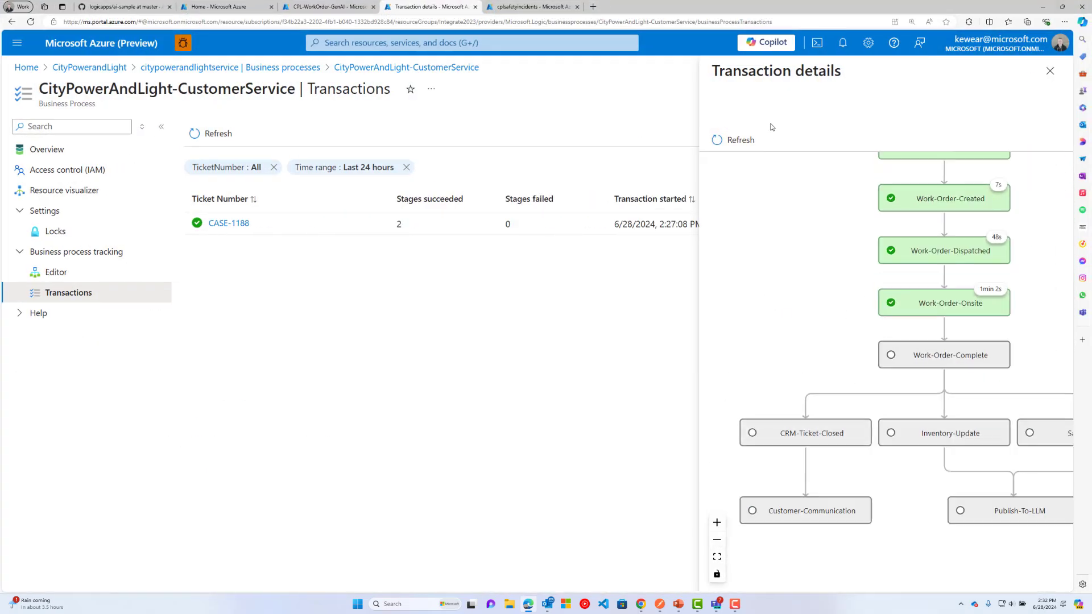
left_click(733, 140)
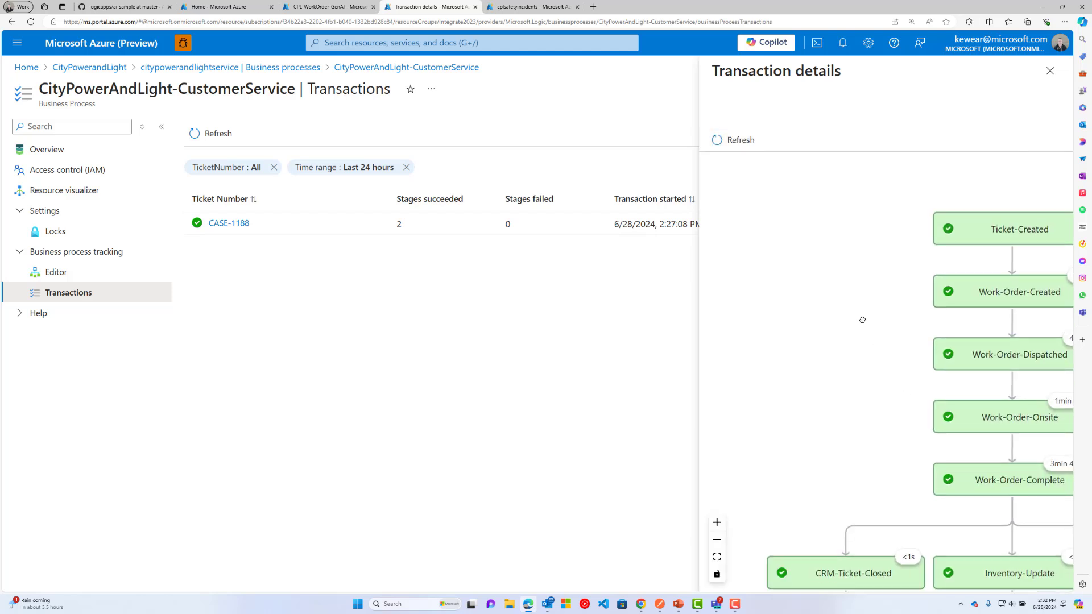
left_click(717, 541)
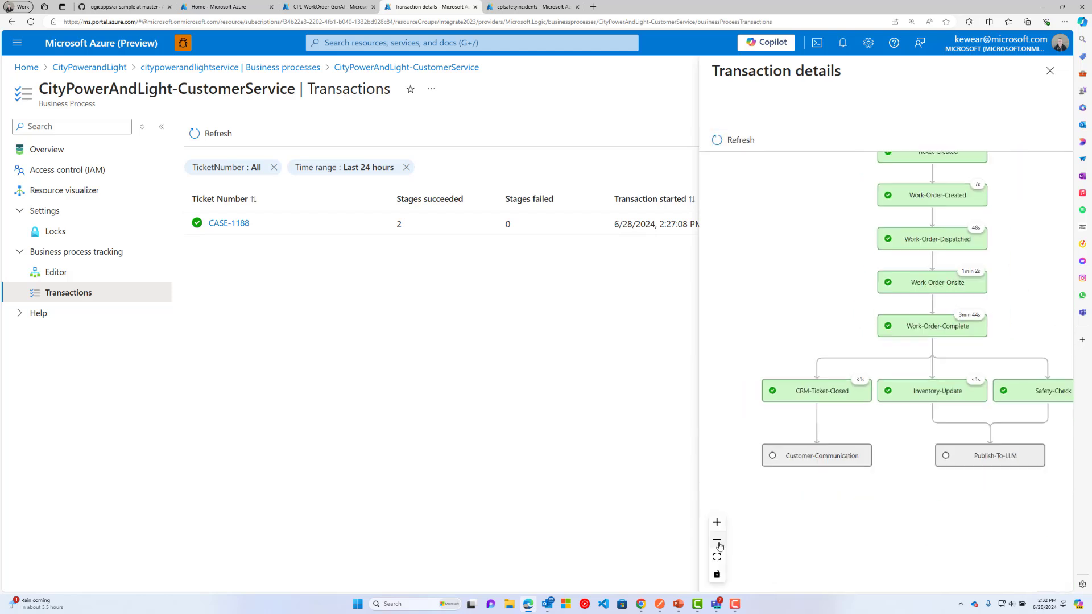
left_click(746, 142)
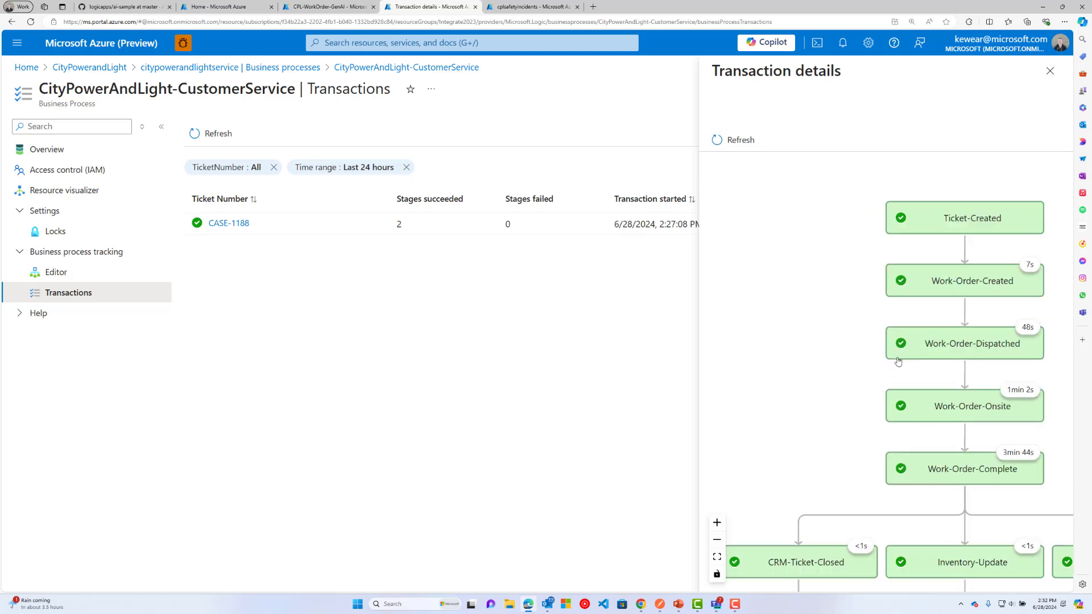
left_click(740, 142)
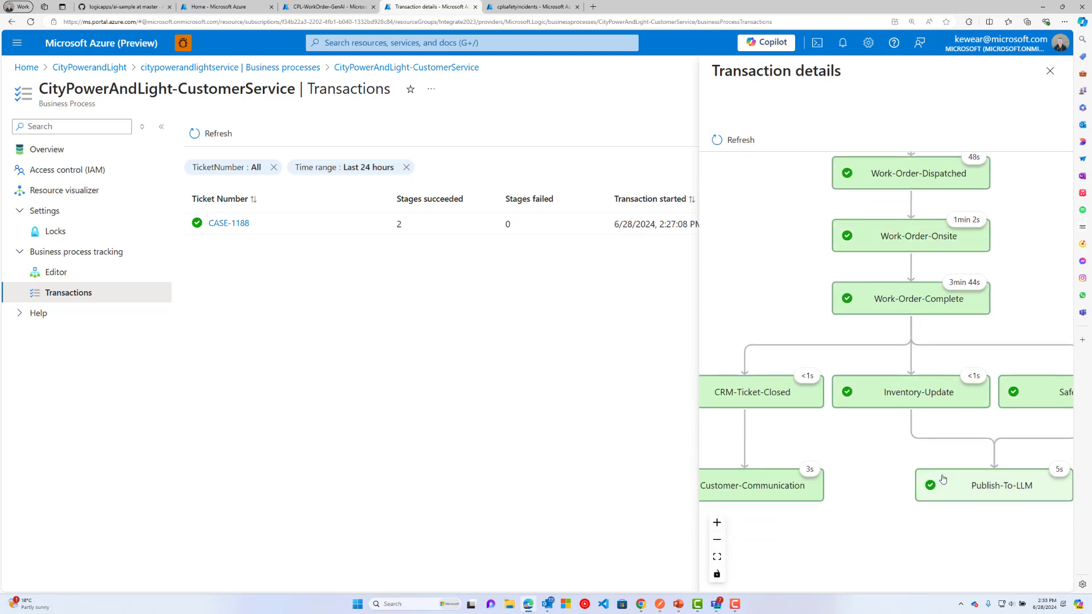
left_click_drag(980, 491, 920, 449)
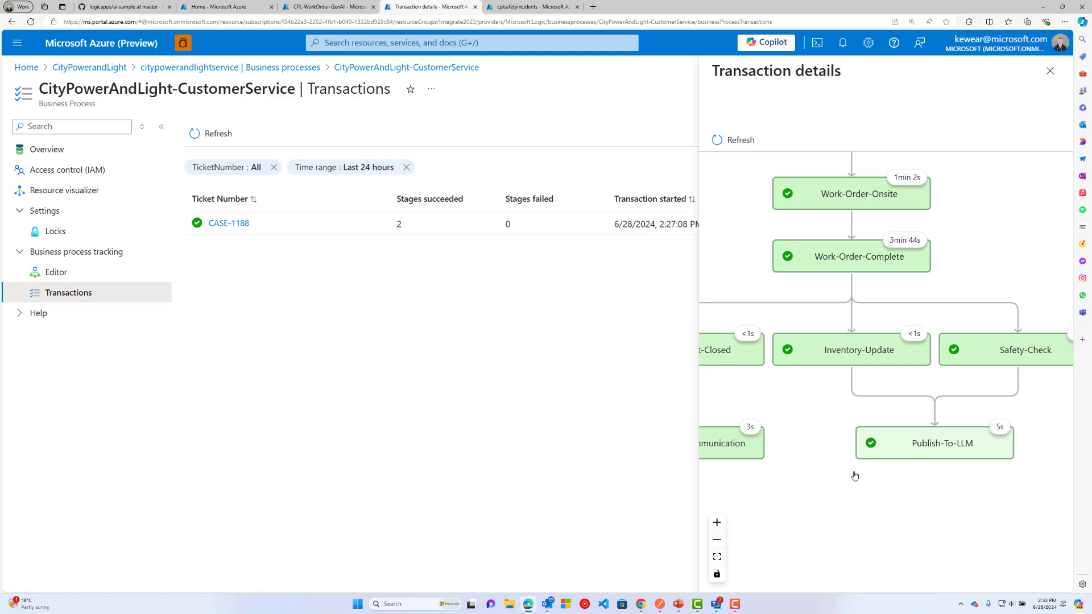
left_click(717, 540)
left_click(718, 539)
left_click(717, 540)
left_click_drag(822, 498, 822, 538)
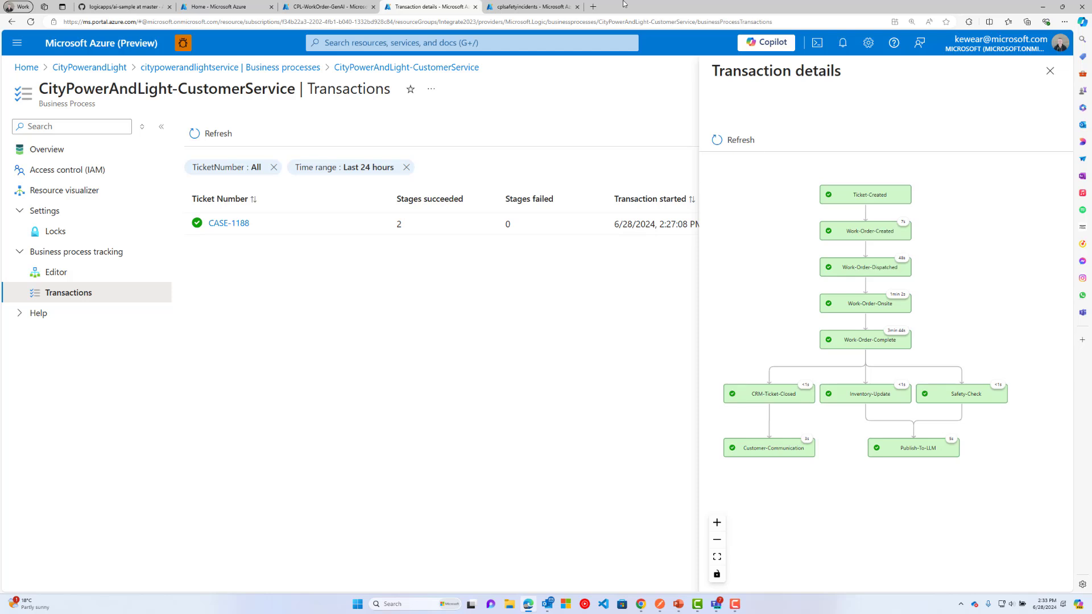
Open CPL-Ingest-WorkflowData from the CPL-WorkOrder-GenAI logic app's Workflows list.
left_click(310, 7)
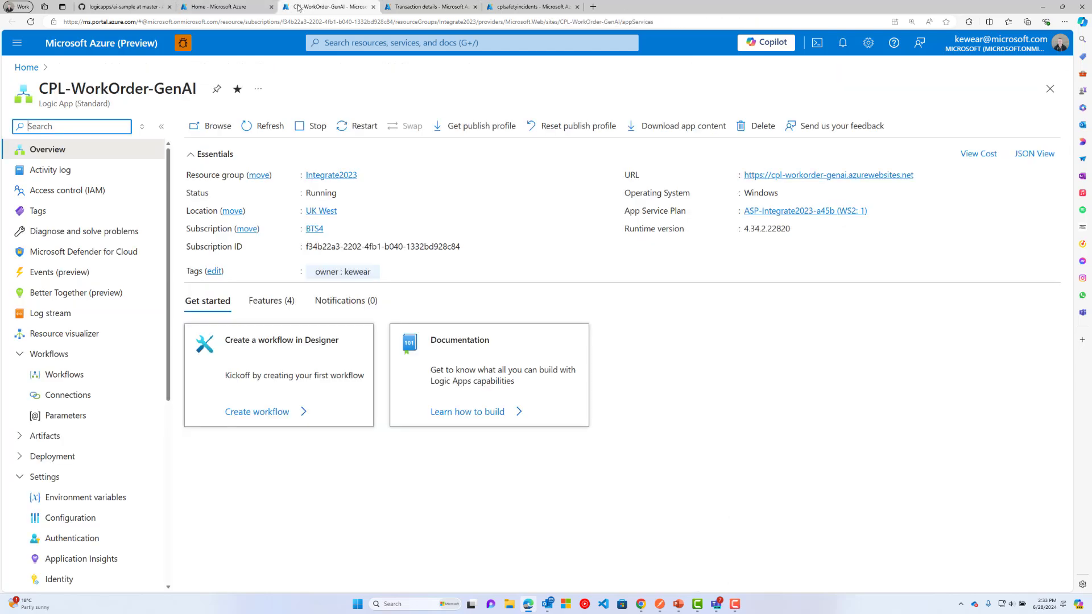
left_click(59, 380)
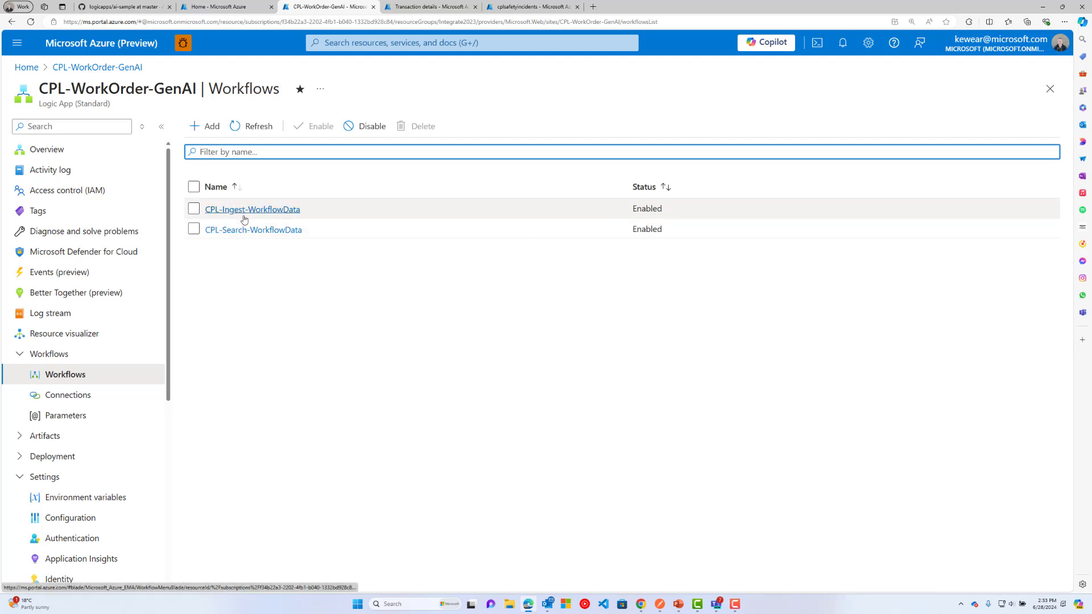
left_click(267, 210)
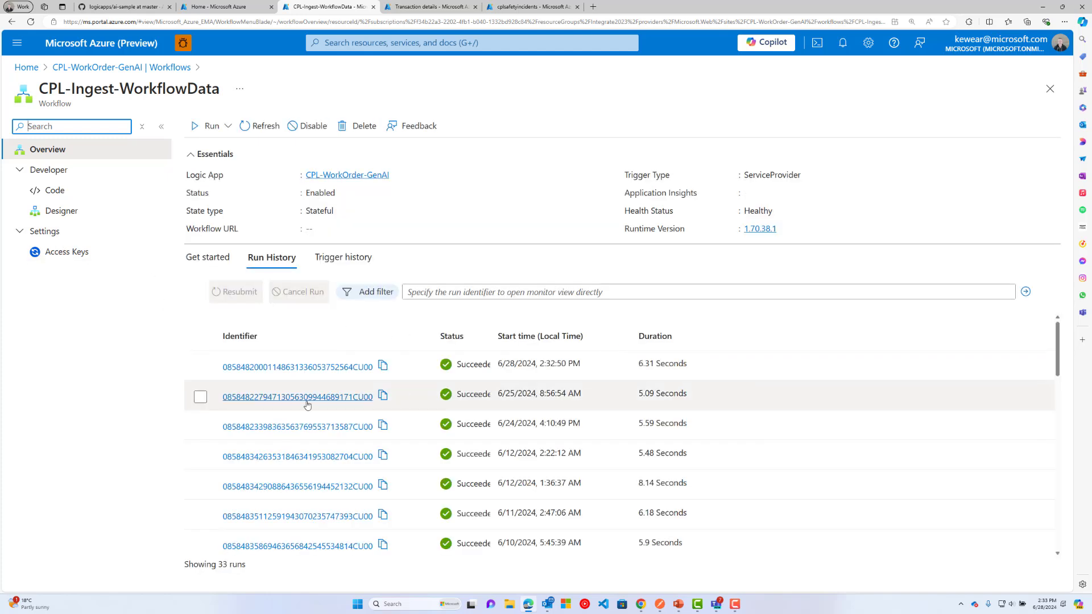
Open the 6/28/2024 2:32:50 PM CPL-Ingest-WorkflowData run and reposition its diagram on the canvas.
left_click(303, 367)
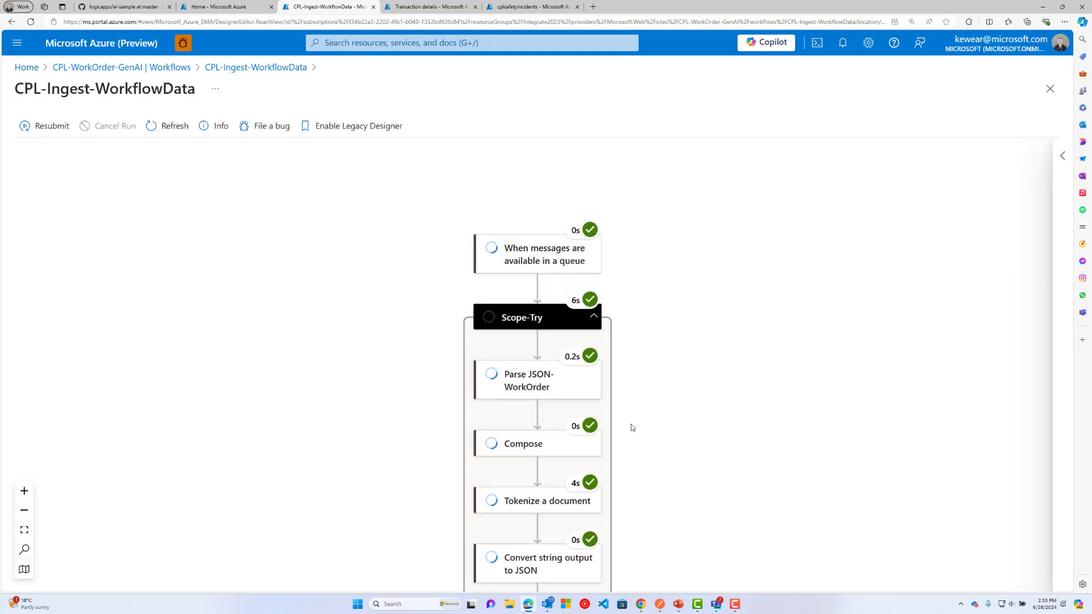
left_click_drag(383, 398, 363, 359)
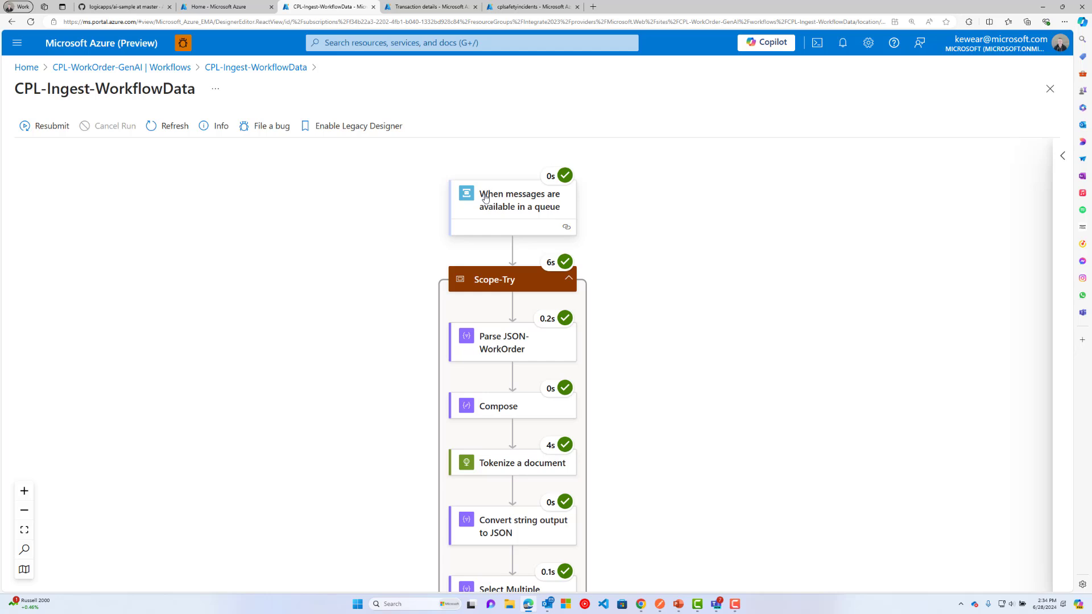
Inspect the queue trigger's output body showing the completed CASE-1188 Relay work order.
left_click(488, 210)
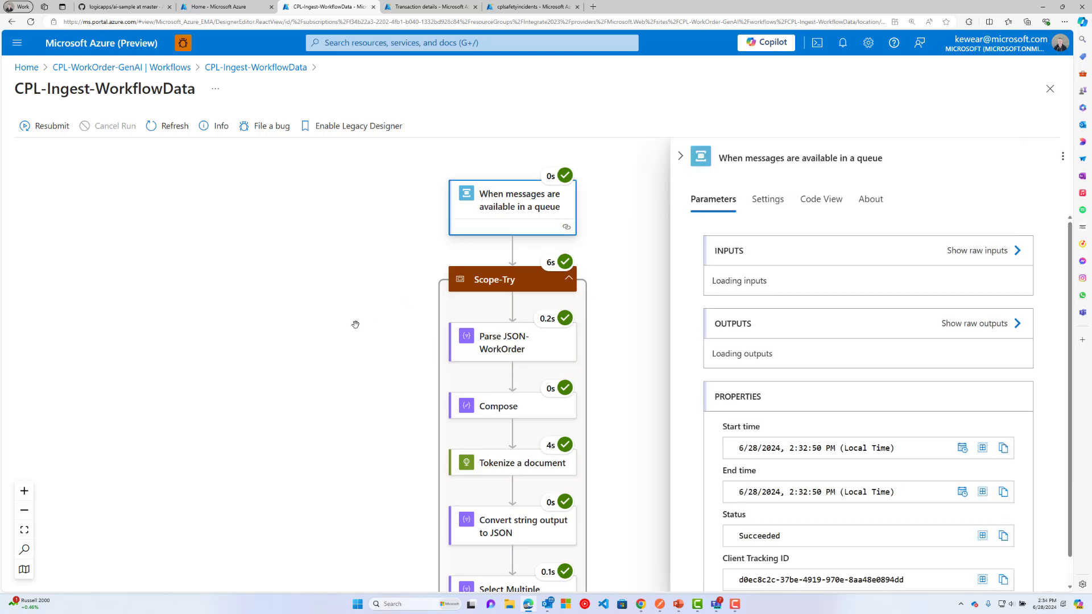
scroll(707, 348, "down", 3)
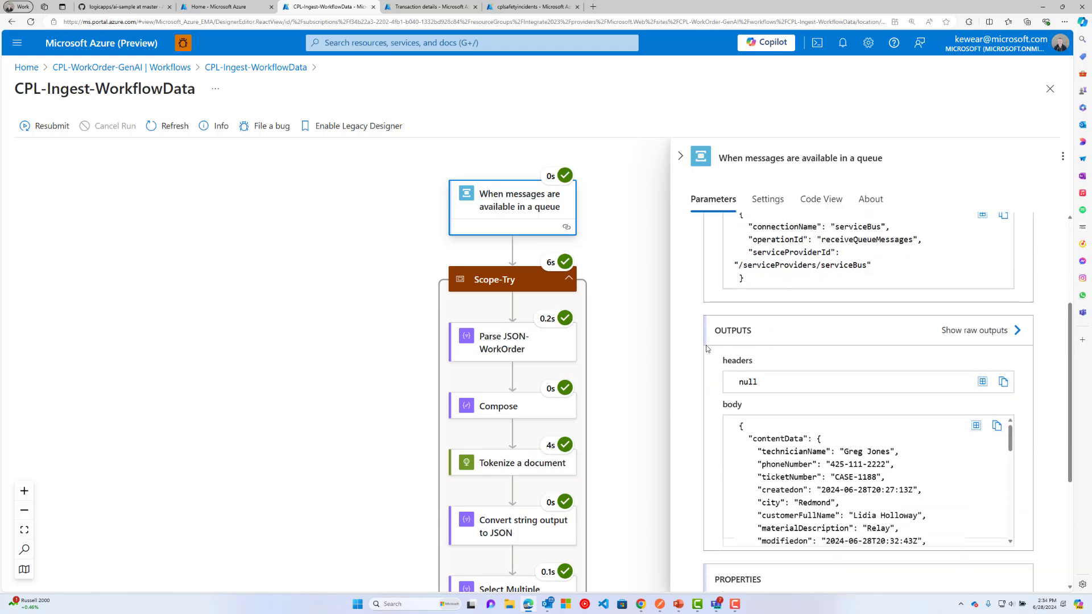
scroll(709, 347, "down", 2)
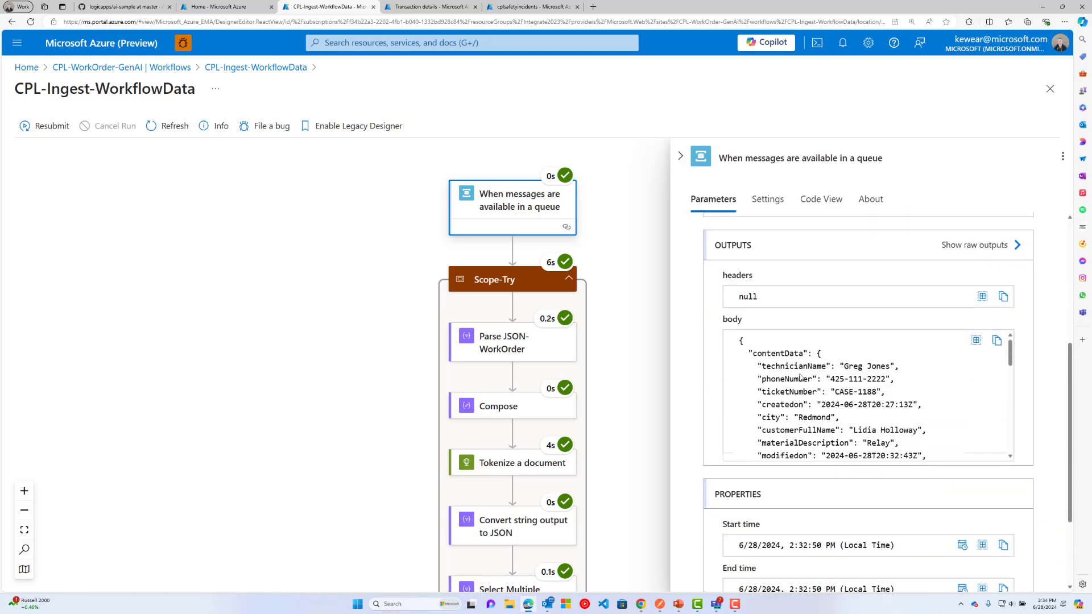
scroll(844, 374, "down", 2)
scroll(844, 374, "up", 5)
scroll(844, 374, "down", 1)
mouse_move(1012, 362)
left_mouse_down()
mouse_move(1017, 402)
mouse_move(1020, 376)
left_mouse_up()
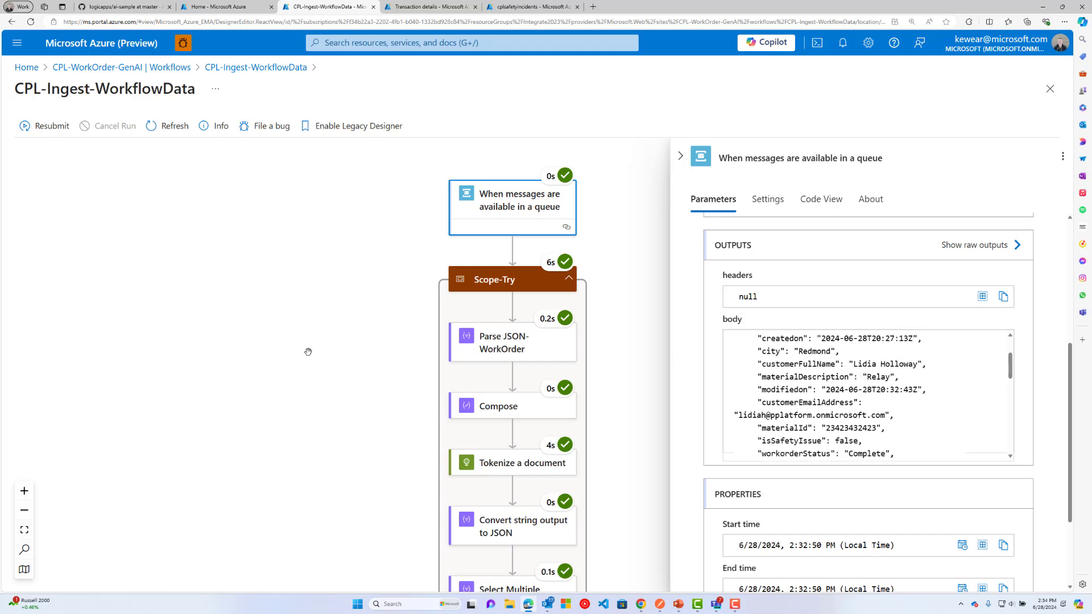
Pan the run diagram down to Get Embeddings and later steps, then close the trigger panel.
left_click_drag(331, 375, 327, 281)
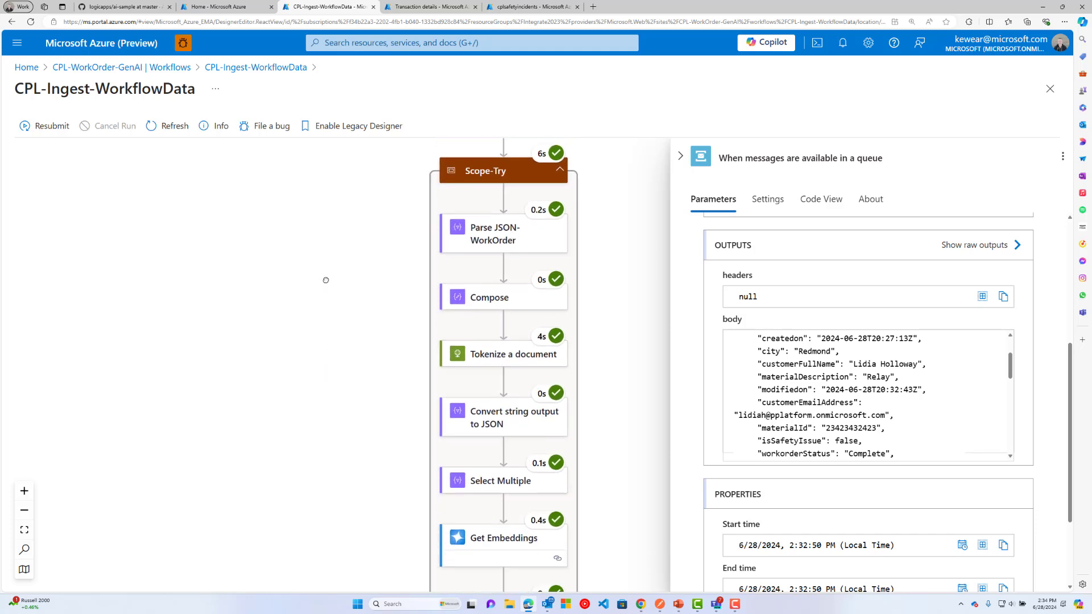
left_click_drag(358, 314, 338, 274)
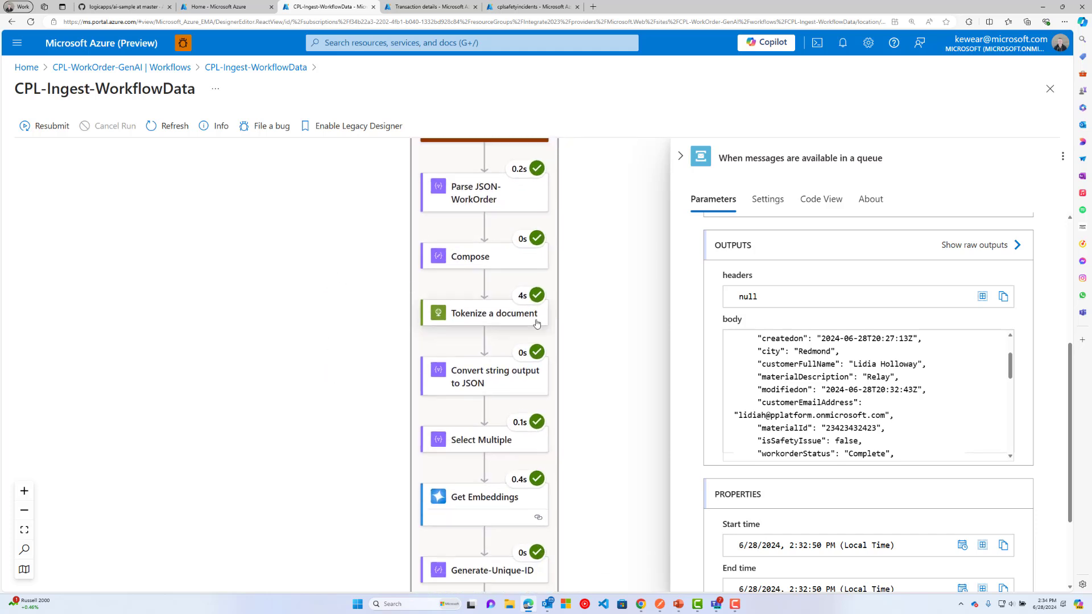
left_click_drag(387, 458, 367, 387)
scroll(367, 388, "down", 1)
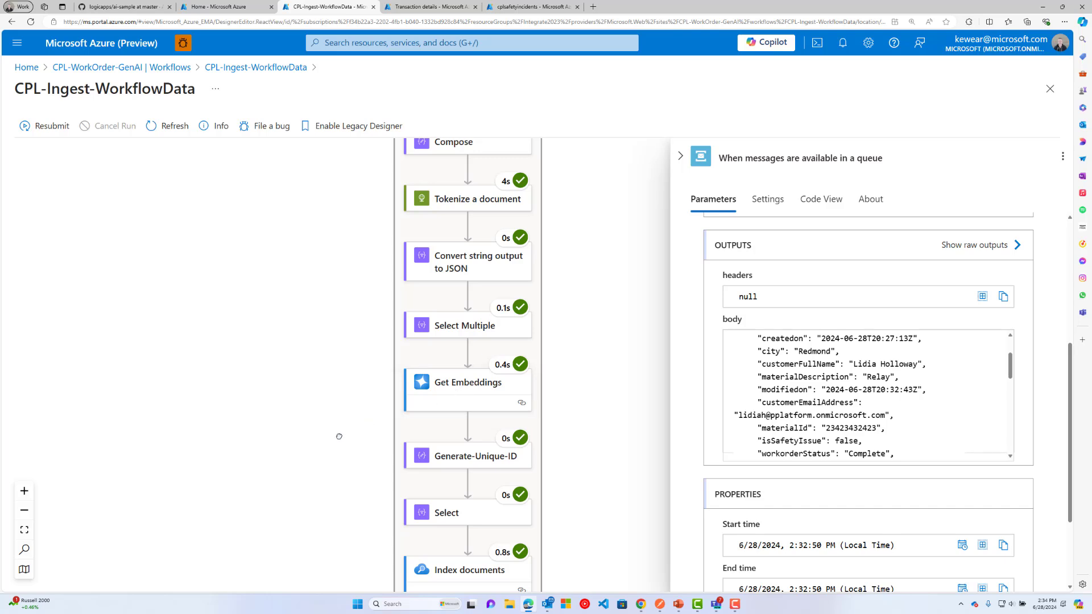
scroll(339, 438, "down", 2)
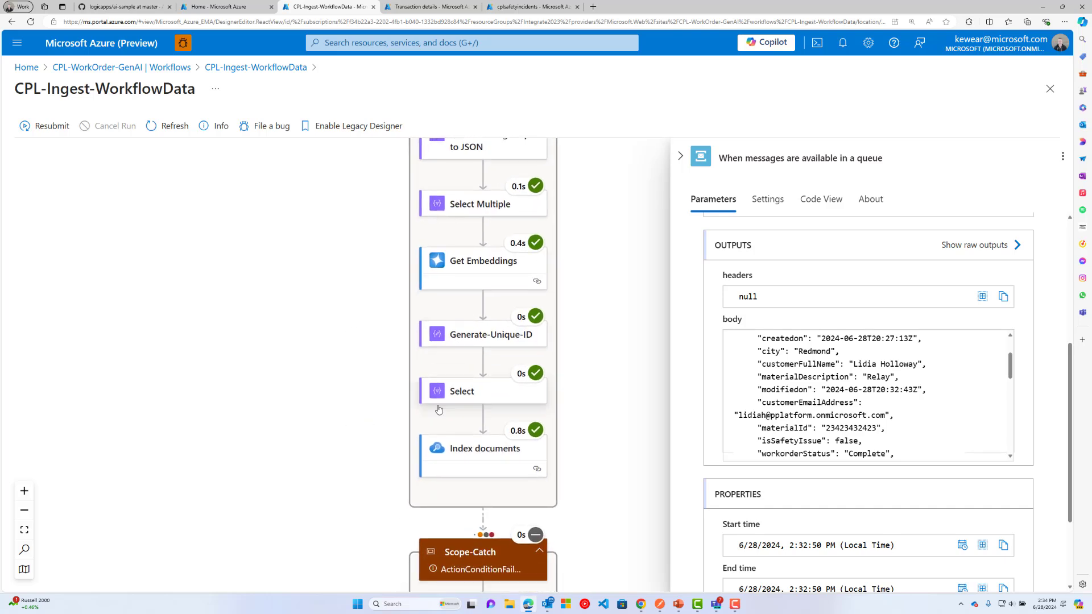
left_click(681, 158)
Open the latest CPL-Search-WorkflowData run from the logic app's workflow list.
left_click(258, 68)
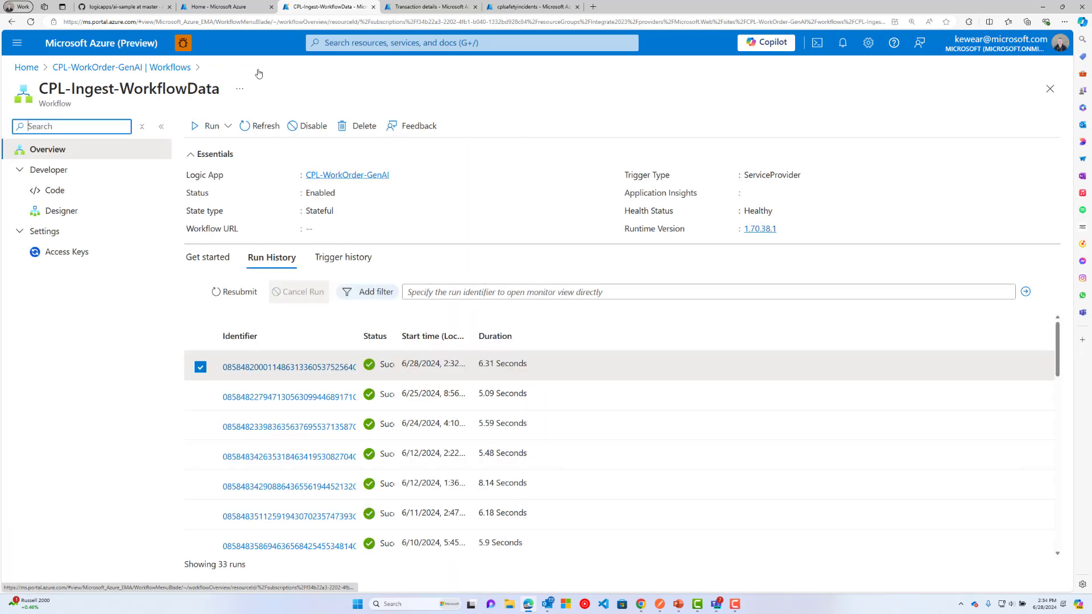
left_click(167, 68)
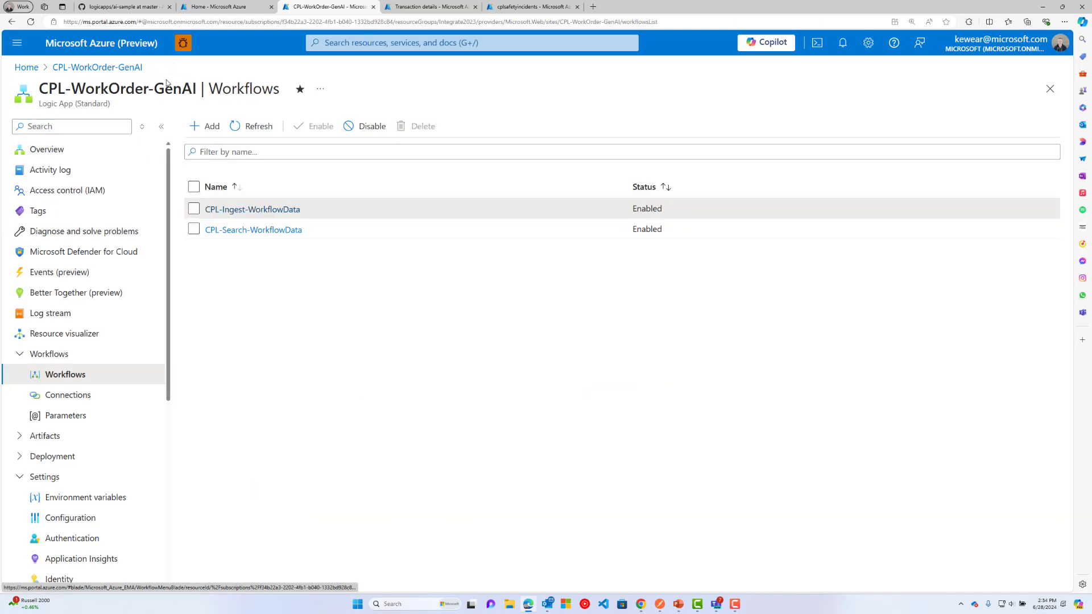
left_click(245, 229)
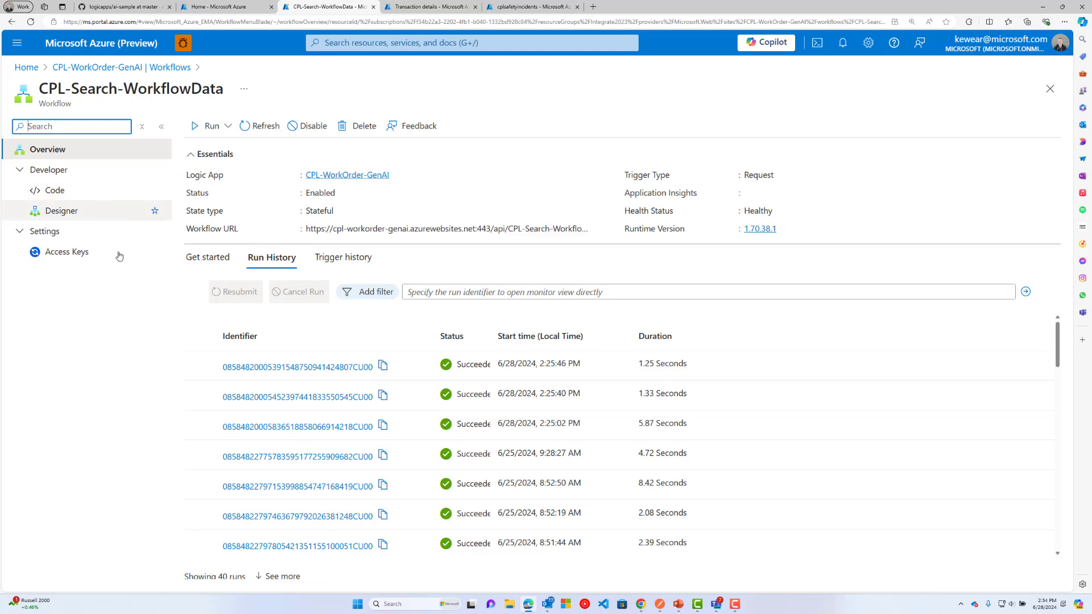
left_click(290, 367)
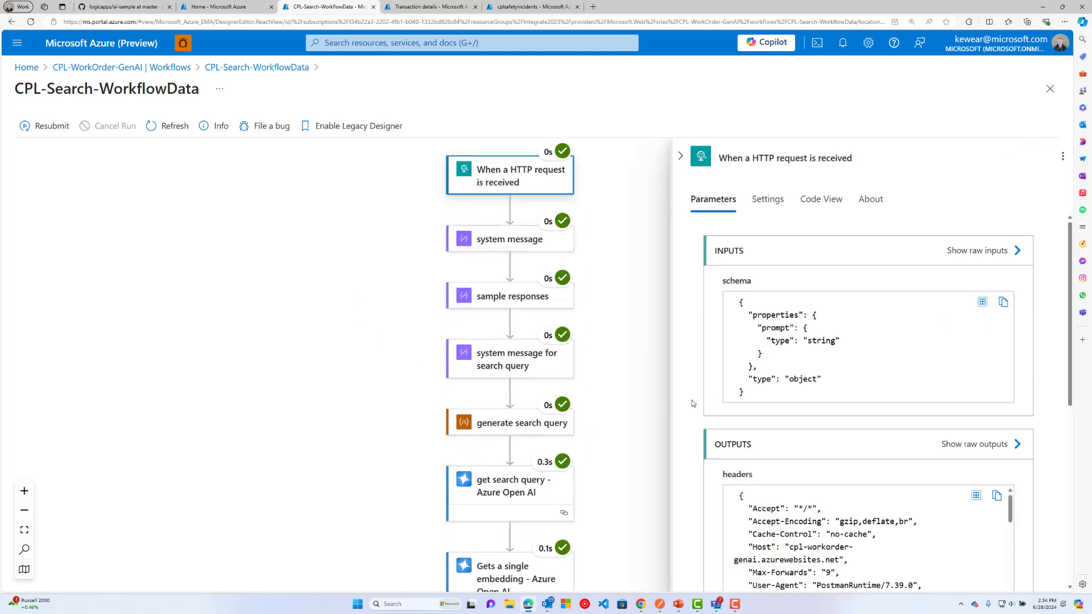
Review the search run's technician prompt and confirm every step succeeded through Response.
scroll(779, 408, "down", 2)
scroll(774, 411, "up", 2)
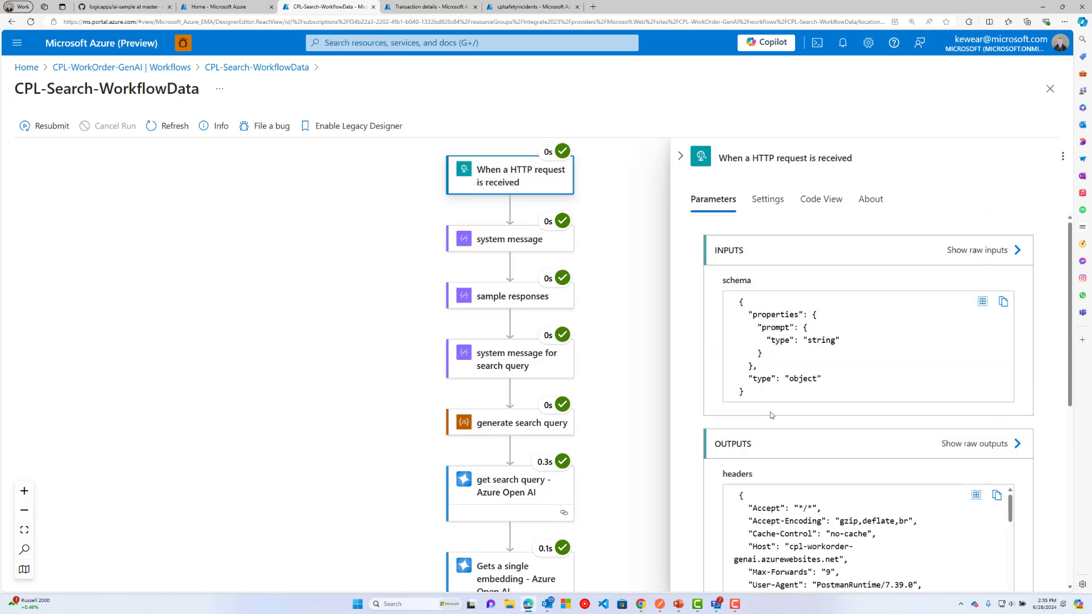
scroll(771, 412, "down", 4)
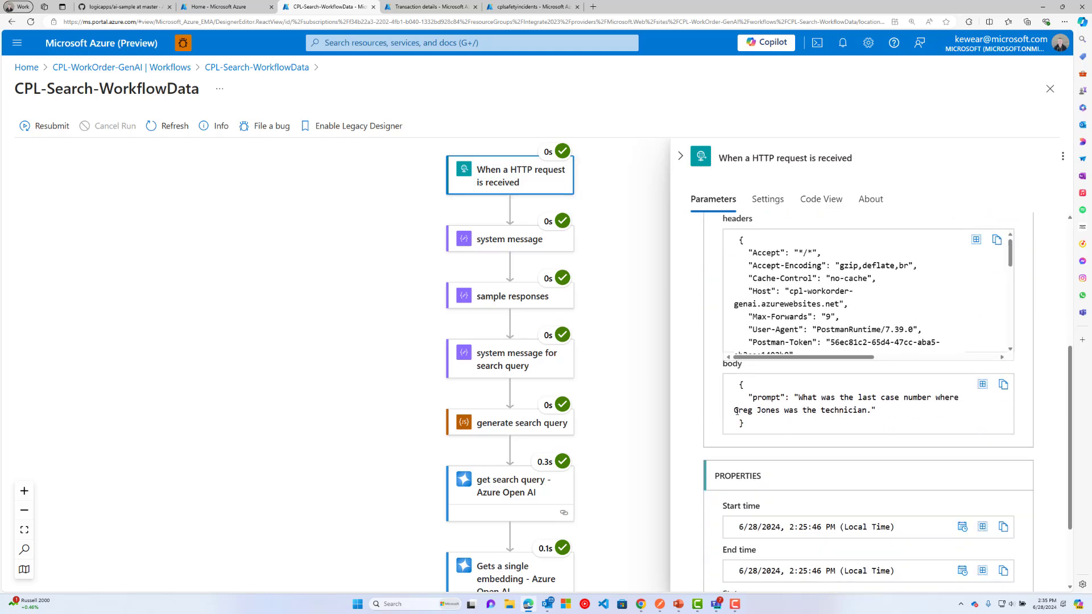
left_click_drag(734, 410, 781, 412)
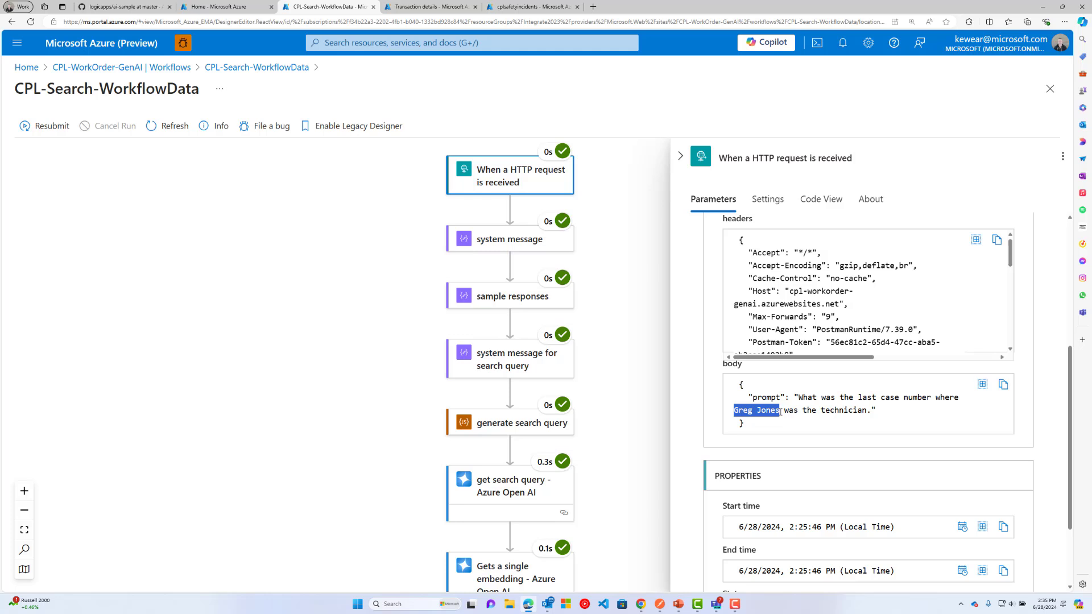
left_click_drag(380, 313, 350, 278)
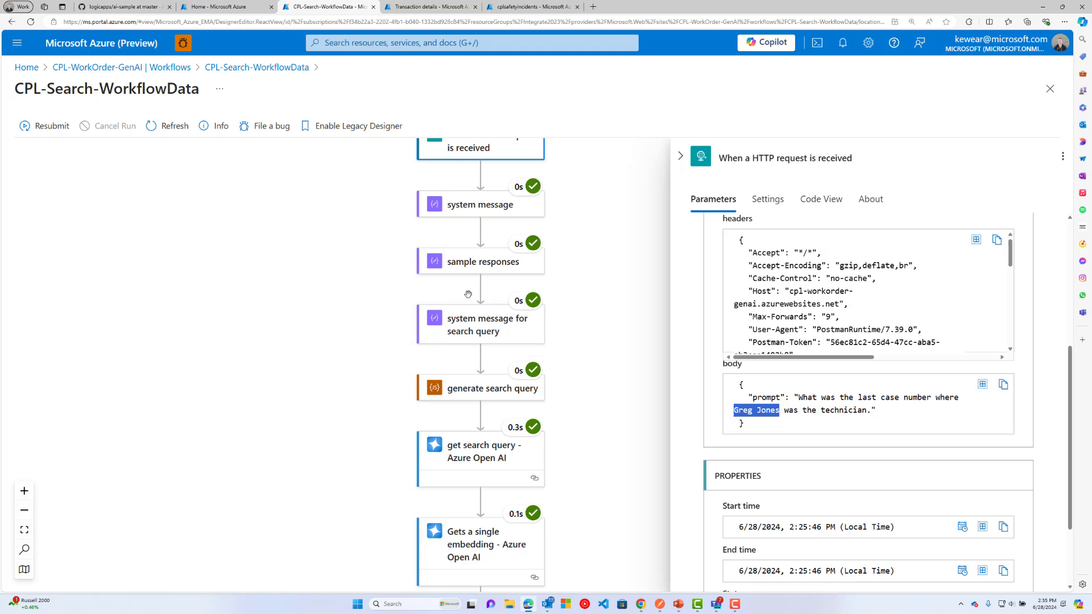
left_click_drag(394, 405, 399, 389)
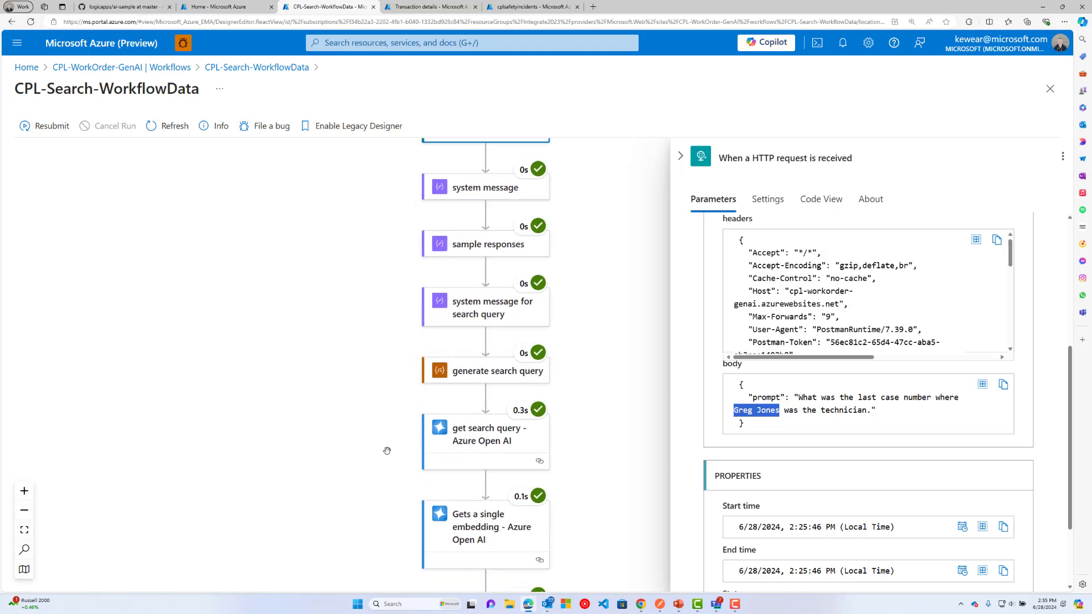
scroll(455, 433, "down", 3)
scroll(453, 426, "down", 3)
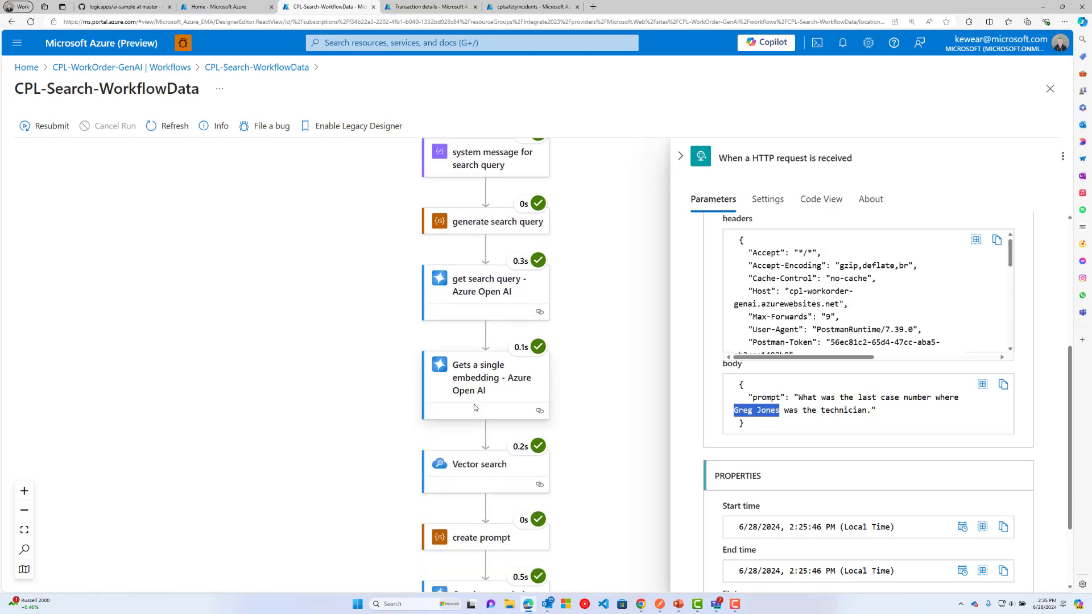
scroll(455, 469, "down", 1)
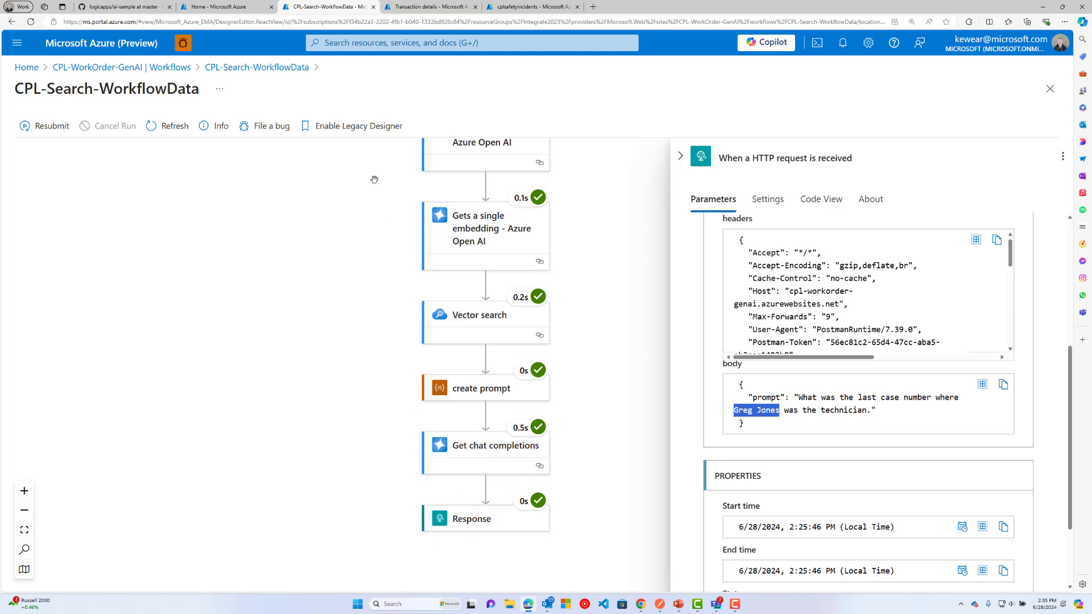
left_click(661, 604)
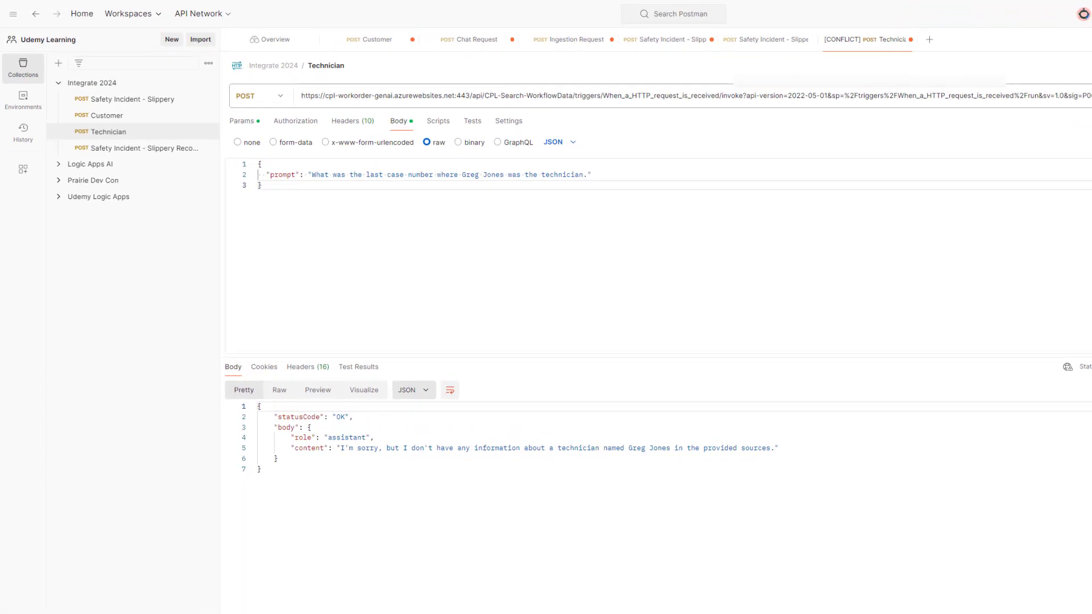
Resend the Technician request and highlight CASE-1188 in the new answer.
left_click(1091, 95)
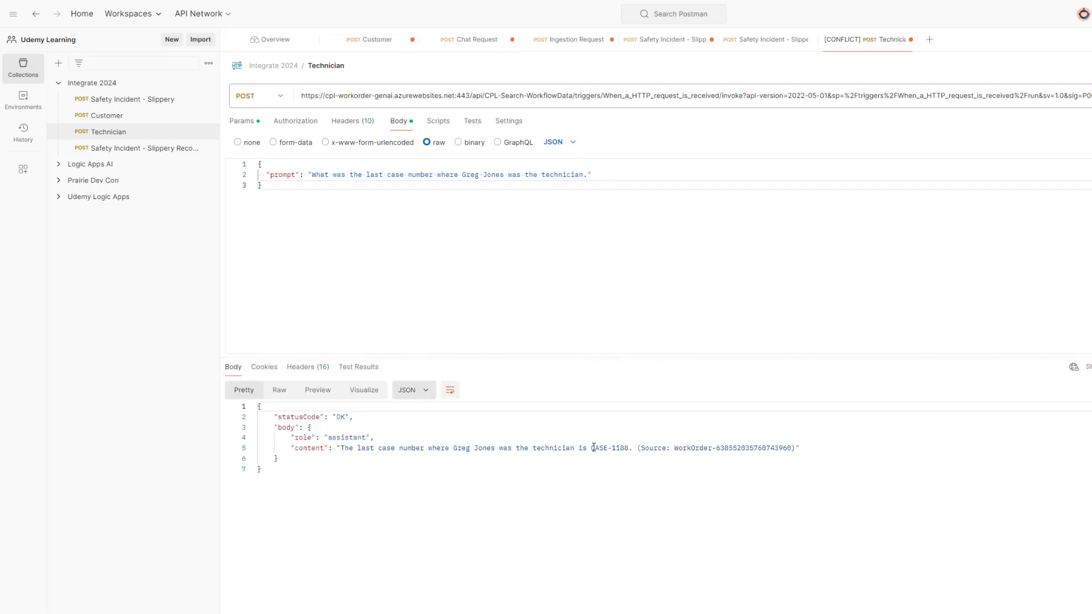
left_click_drag(591, 449, 630, 451)
key("alt+Tab")
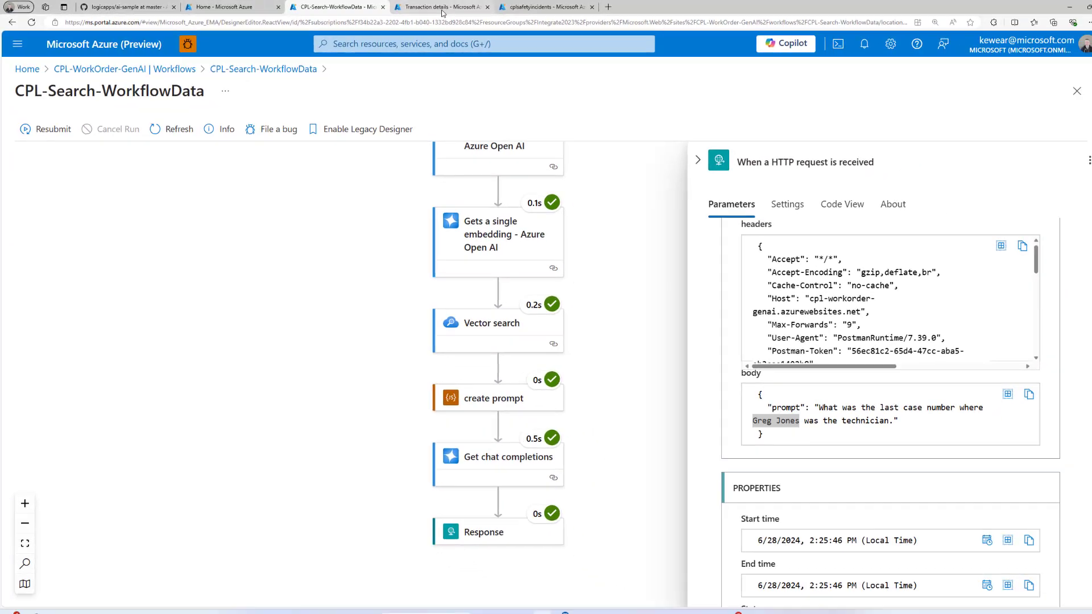
Show the Ticket-Created stage properties and highlight the TicketNumber value CASE-1188.
left_click(515, 8)
left_click(1035, 238)
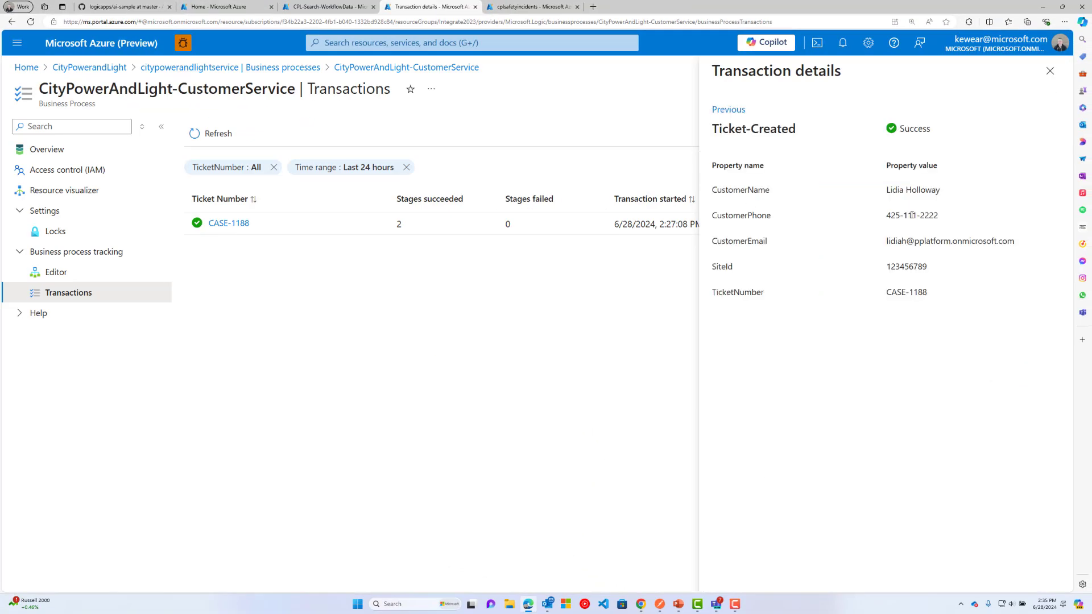
left_click_drag(933, 291, 872, 295)
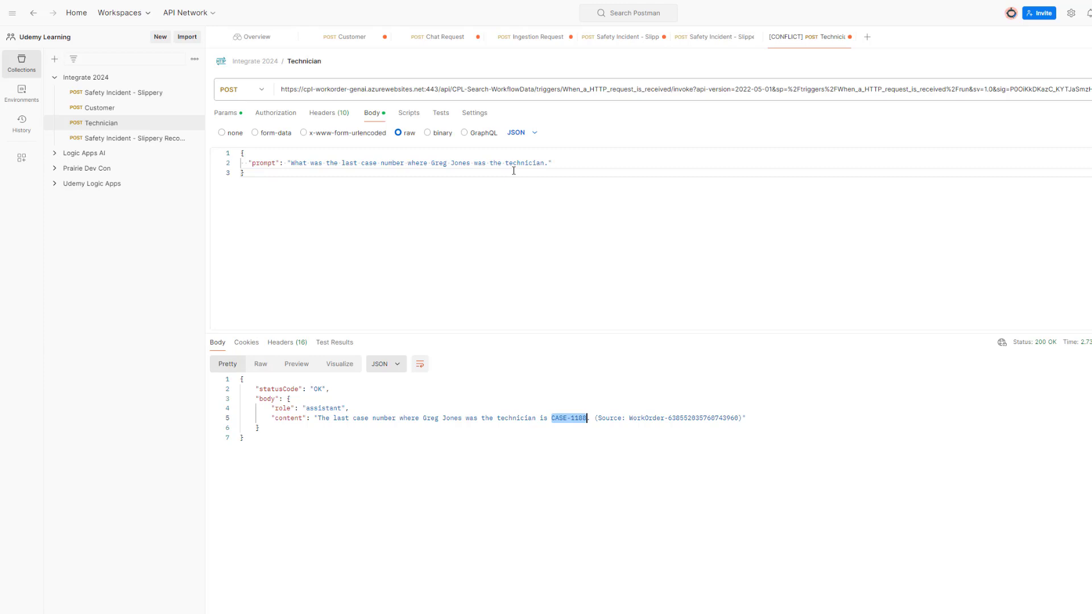
Send the Safety Incident - Slippery request, getting cases CASE-1179 and CASE-1173 back.
left_click(142, 95)
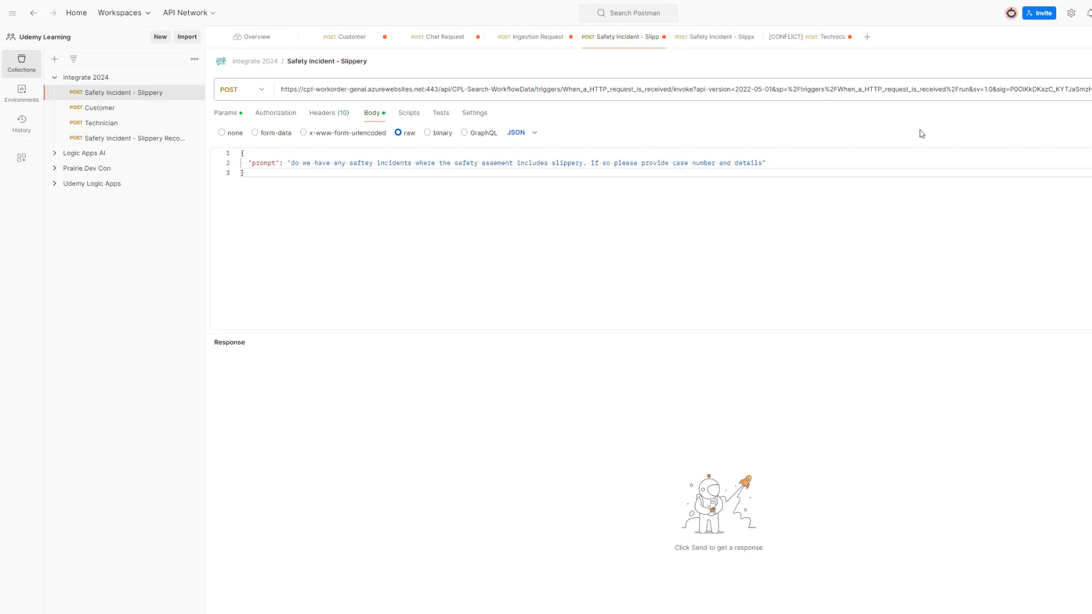
key("ctrl+Return")
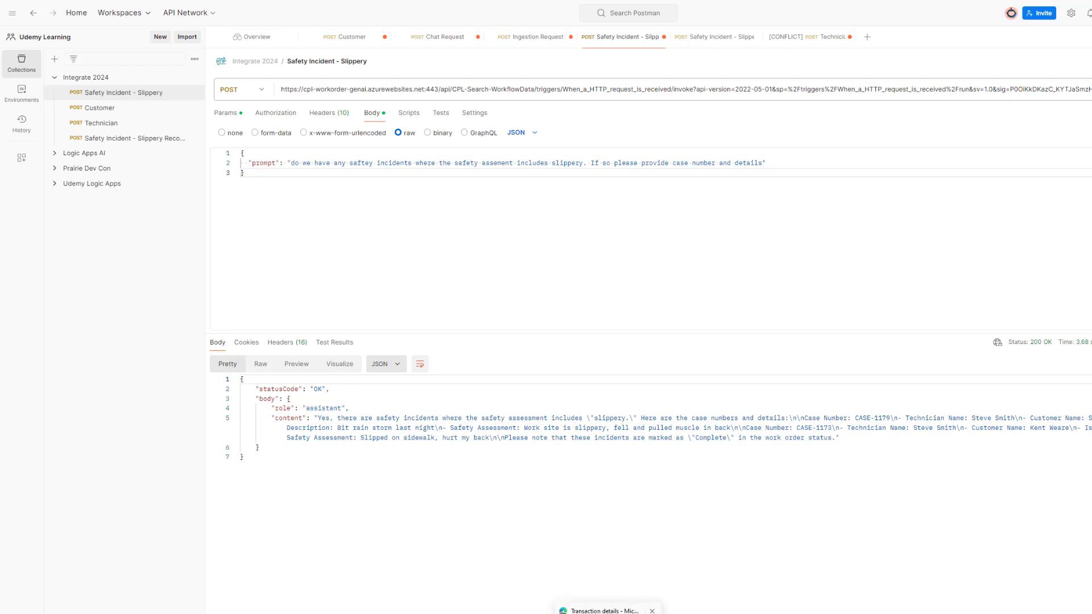
left_click(612, 613)
Replace the 24-hour time range filter with Last 30 days on the transactions list.
key("Escape")
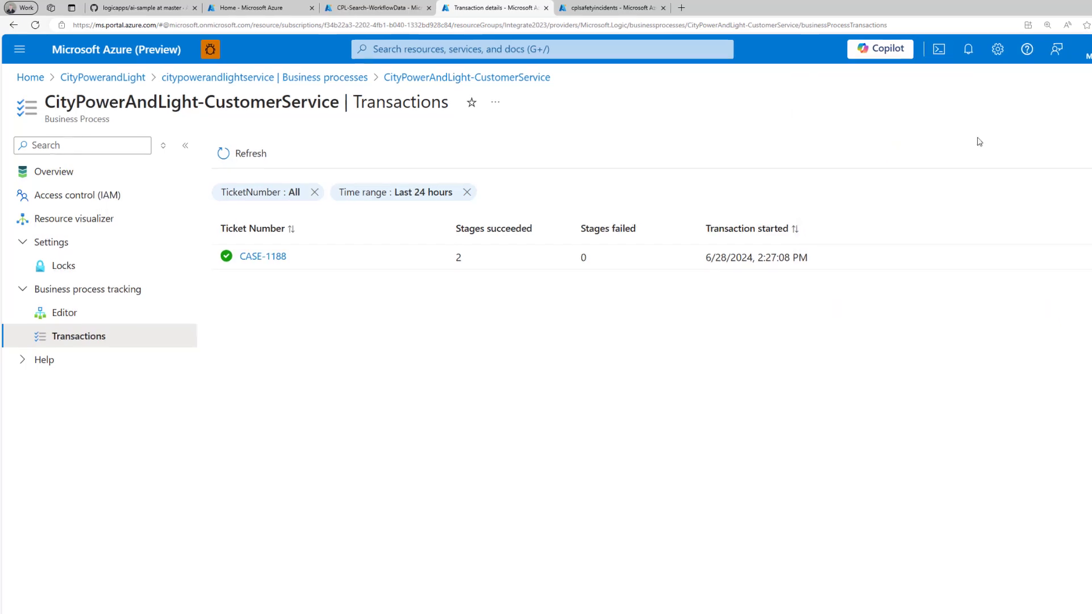
left_click(469, 193)
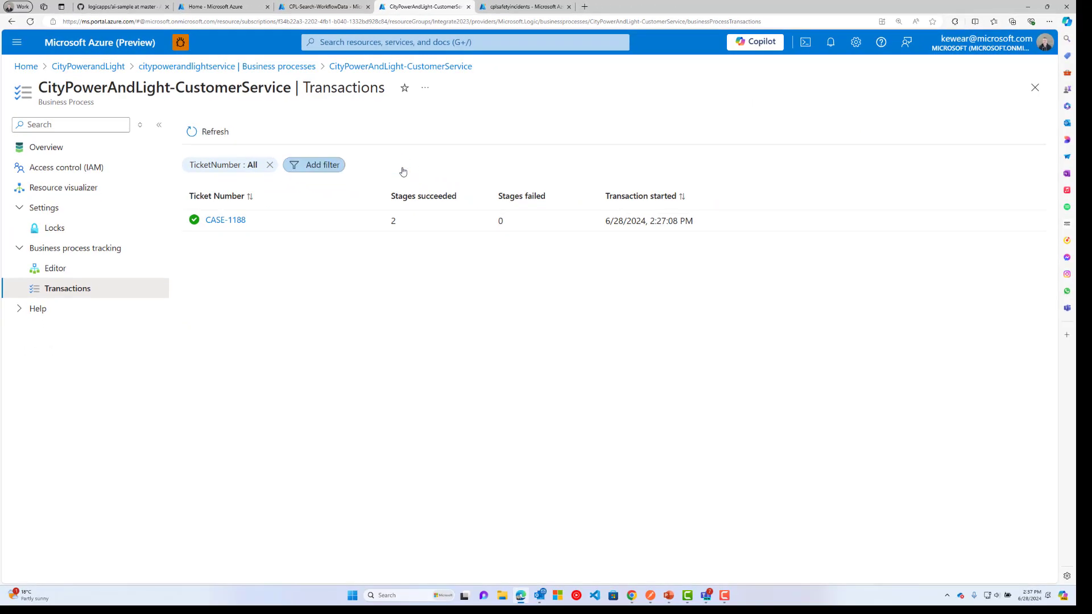
left_click(316, 165)
left_click(319, 214)
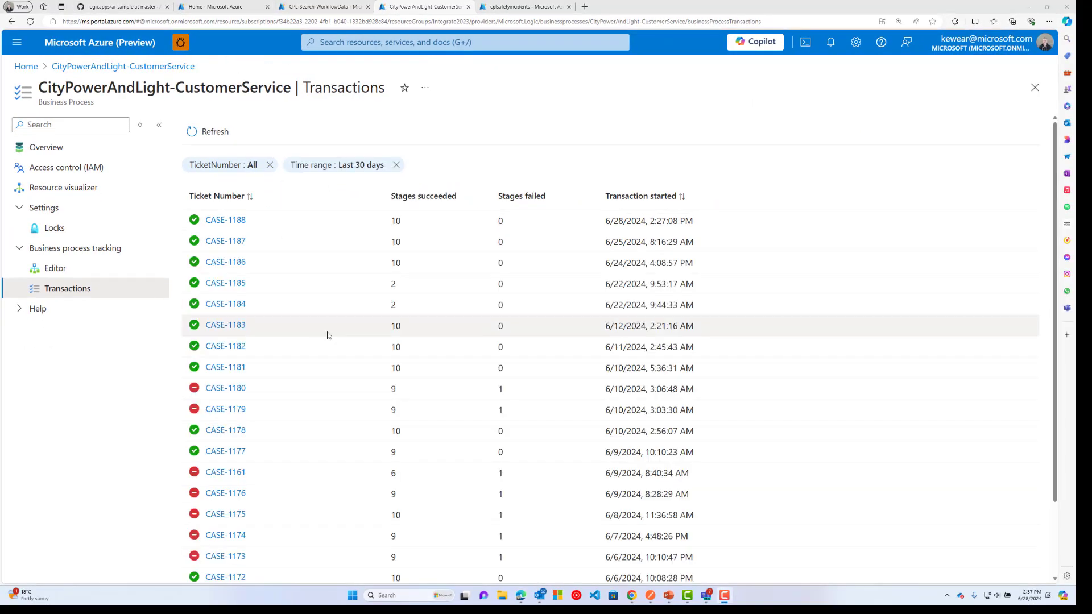
Open CASE-1179 and view its Work-Order-Dispatched and failed Safety-Check stage properties.
left_click(225, 409)
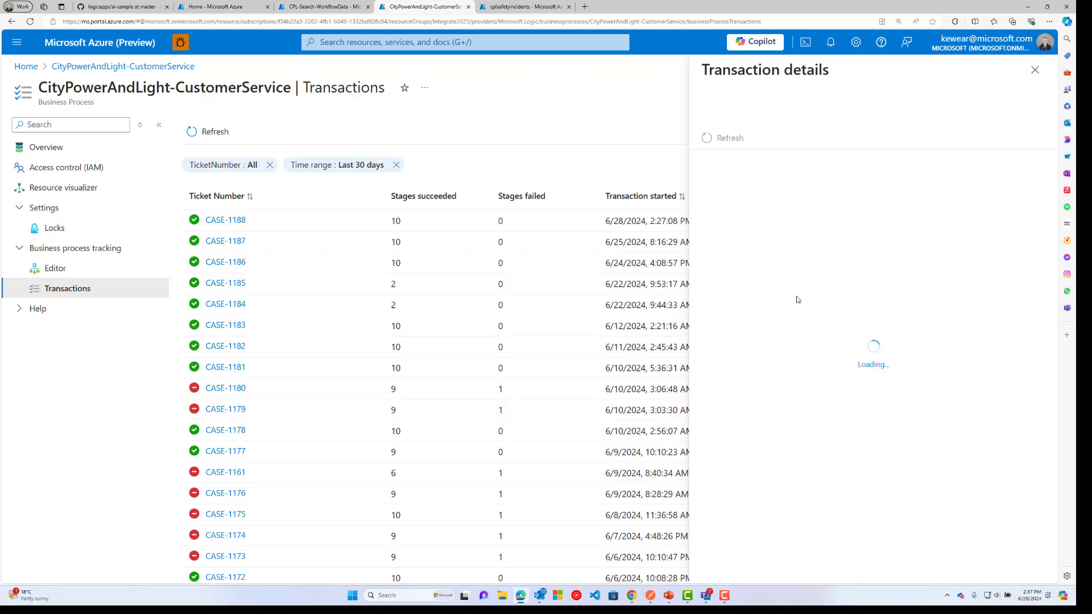
left_click(906, 317)
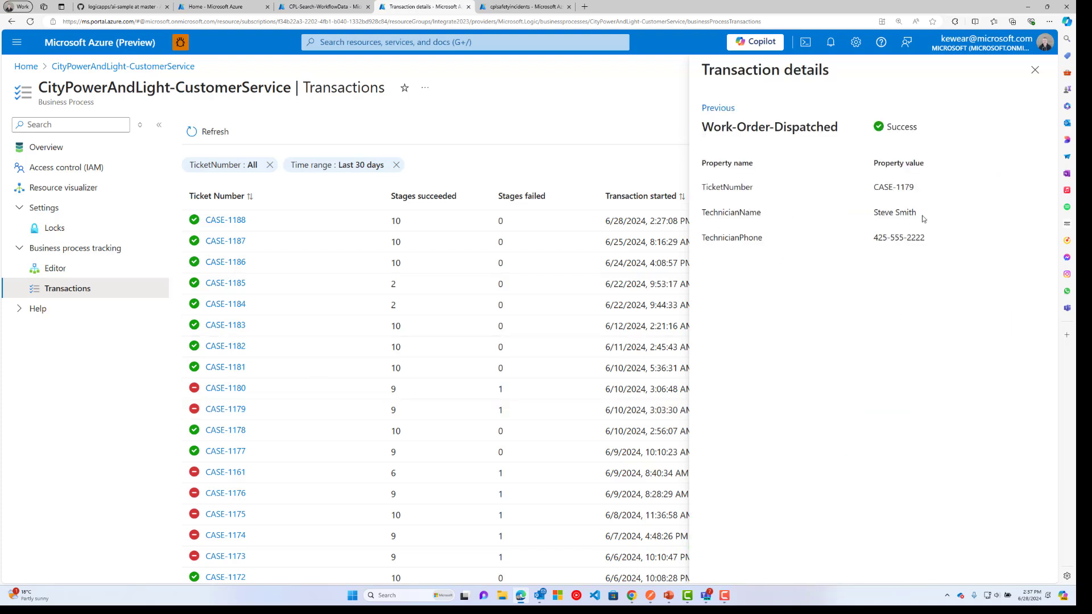
left_click(718, 109)
scroll(928, 381, "down", 3)
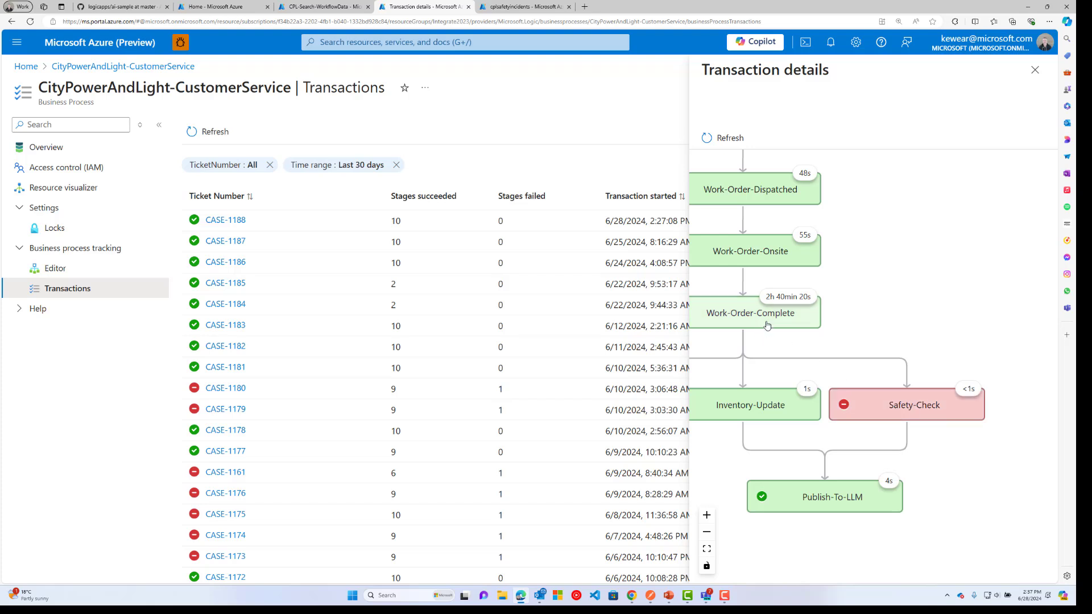
left_click(880, 406)
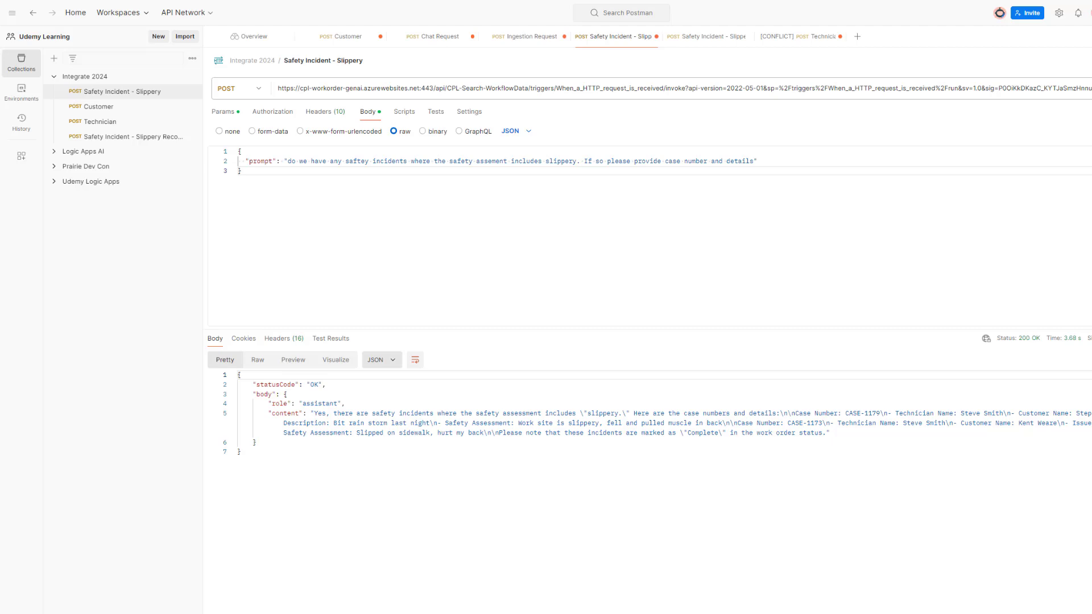
left_click(97, 107)
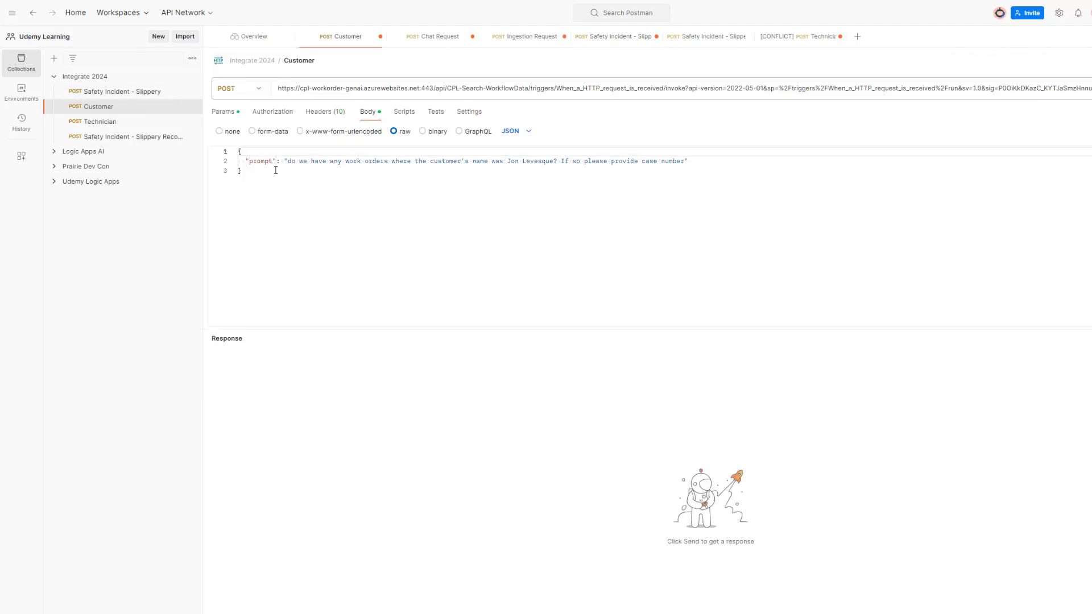
Send the Customer request and highlight the returned cases CASE-1166 and CASE-1172.
key("ctrl+Return")
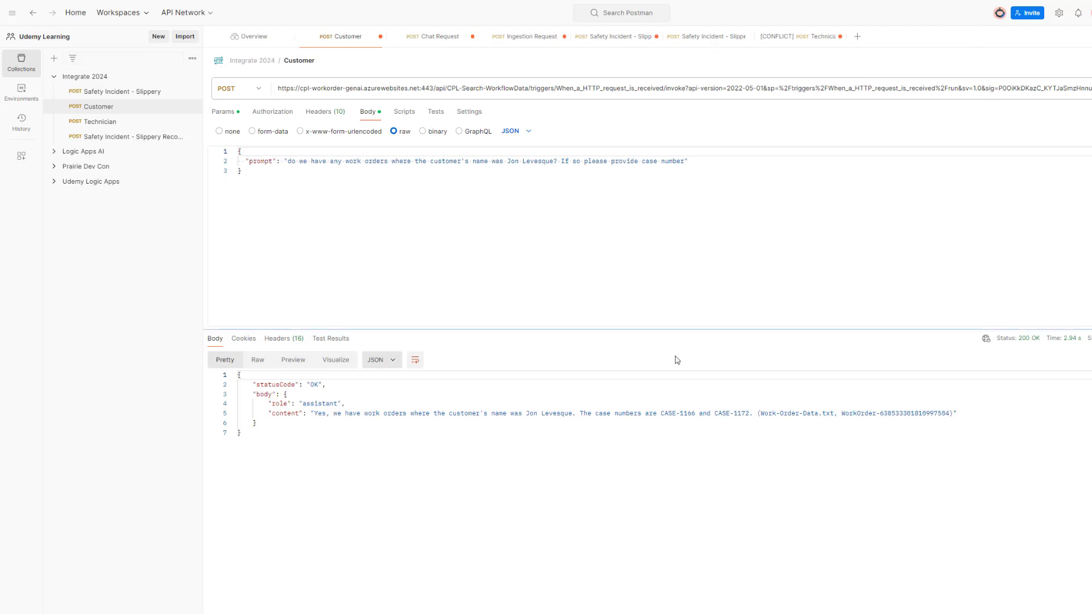
left_click_drag(660, 413, 750, 413)
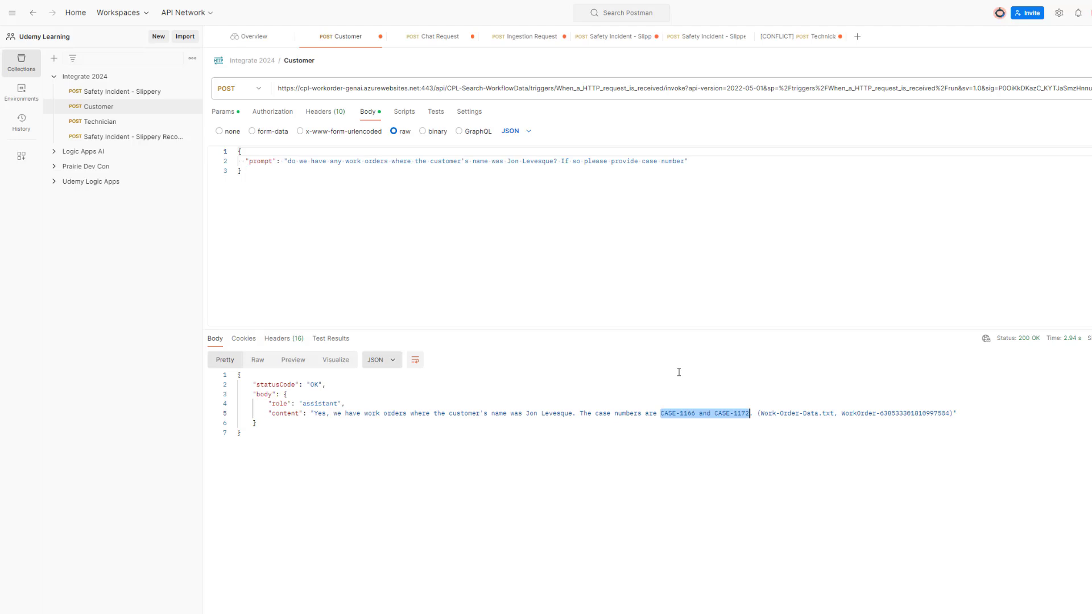
left_click(146, 137)
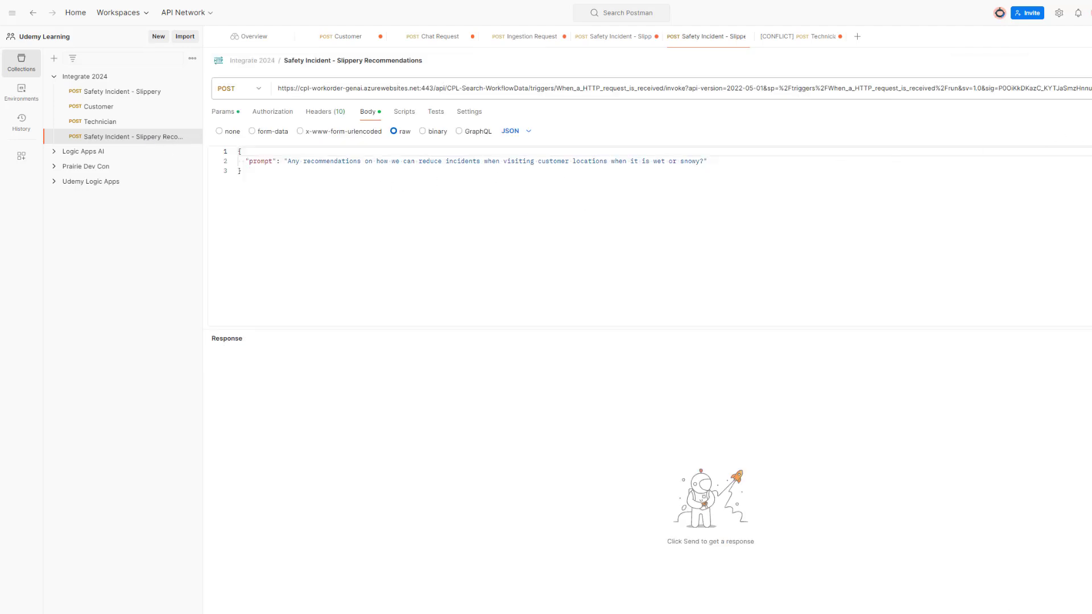
Send the Slippery Recommendations request and highlight a cited work order source.
key("ctrl+Return")
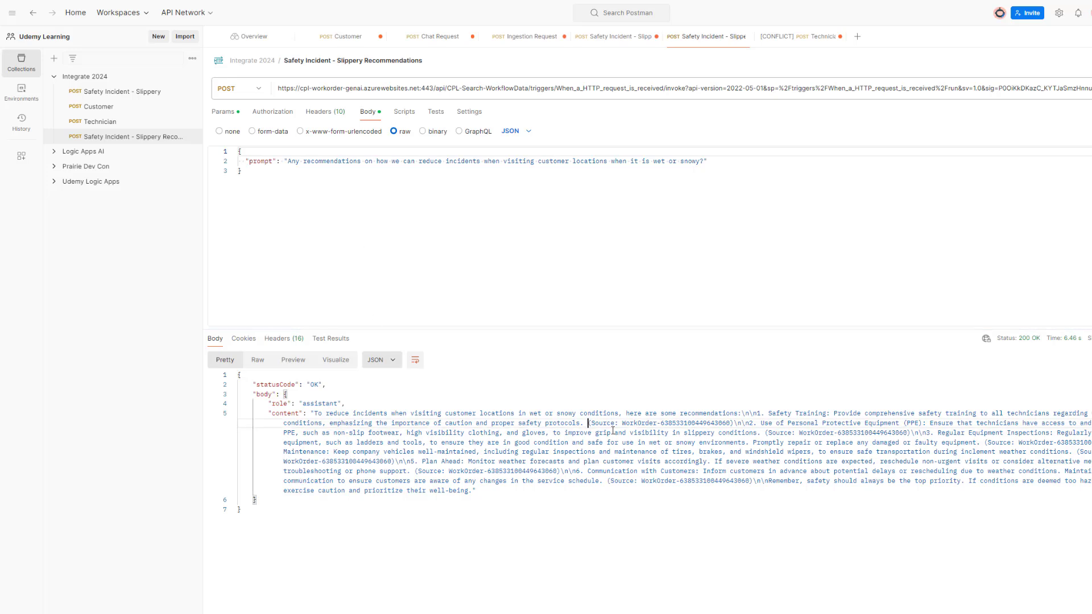
left_click_drag(589, 423, 742, 442)
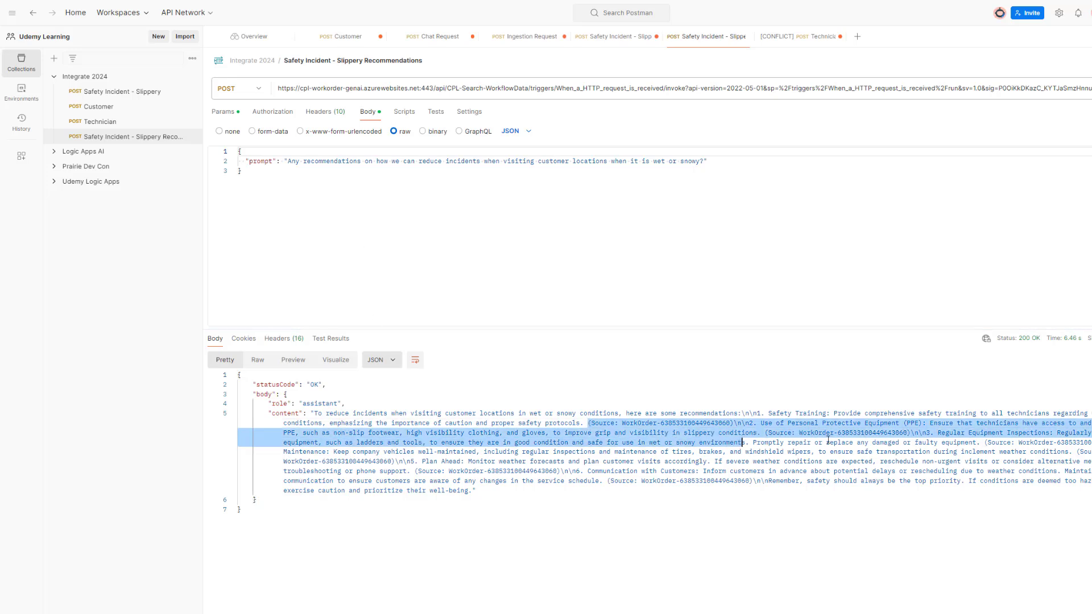